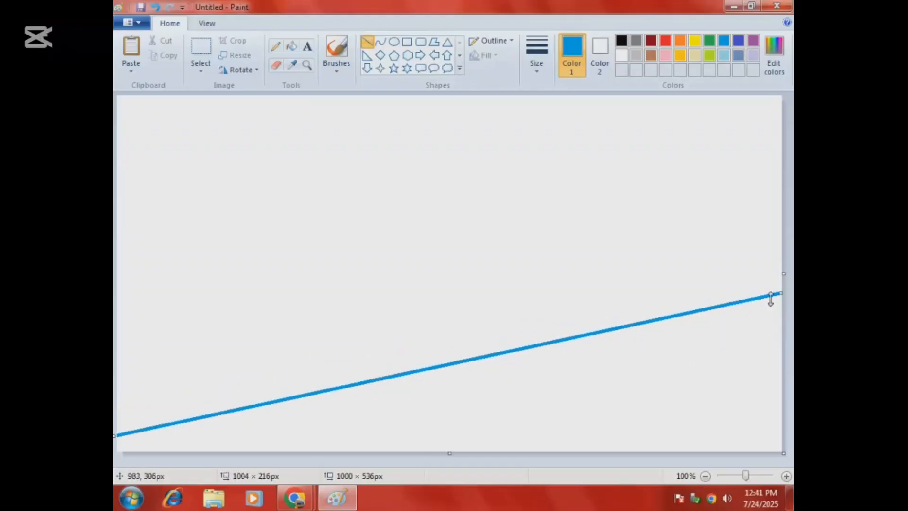
# Step: Extend the blue diagonal line past the canvas's right edge and fill the area below it with the same blue
pyautogui.moveTo(781, 293); pyautogui.dragTo(789, 283)
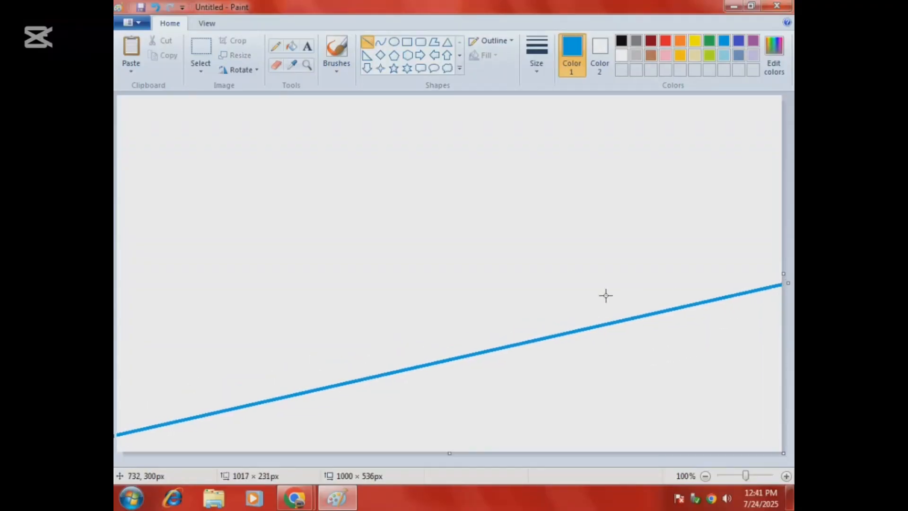
pyautogui.click(292, 46)
pyautogui.click(610, 361)
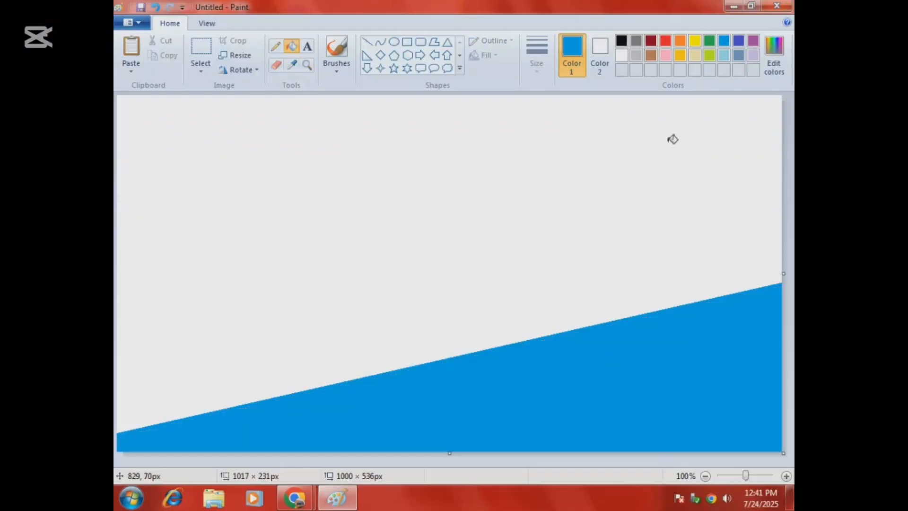
# Step: Draw an indigo diagonal line across the whole canvas above the blue area and fill the band between them with indigo
pyautogui.click(738, 41)
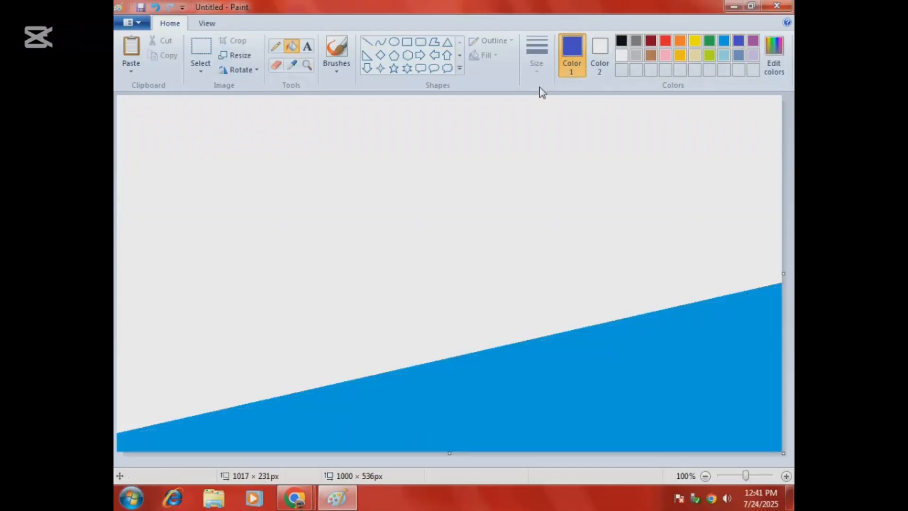
pyautogui.click(367, 42)
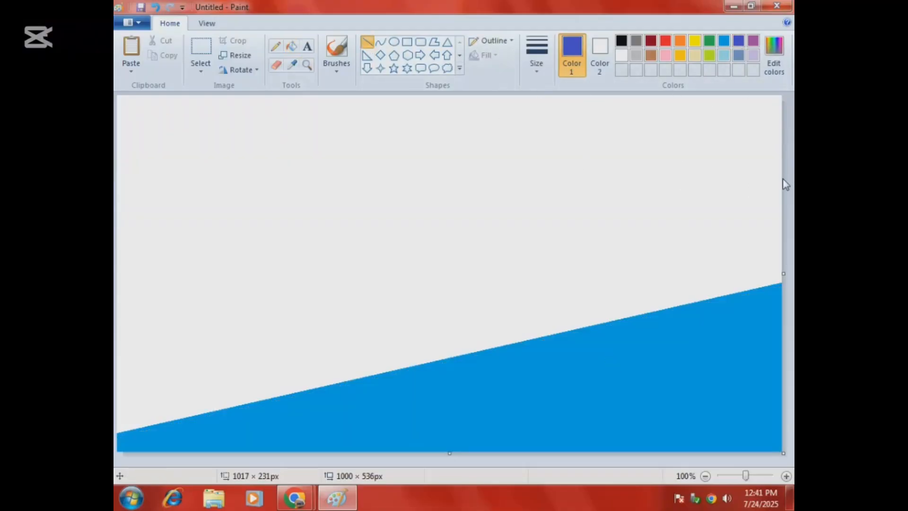
pyautogui.moveTo(779, 179)
pyautogui.mouseDown()
pyautogui.moveTo(189, 265)
pyautogui.moveTo(117, 293)
pyautogui.mouseUp()
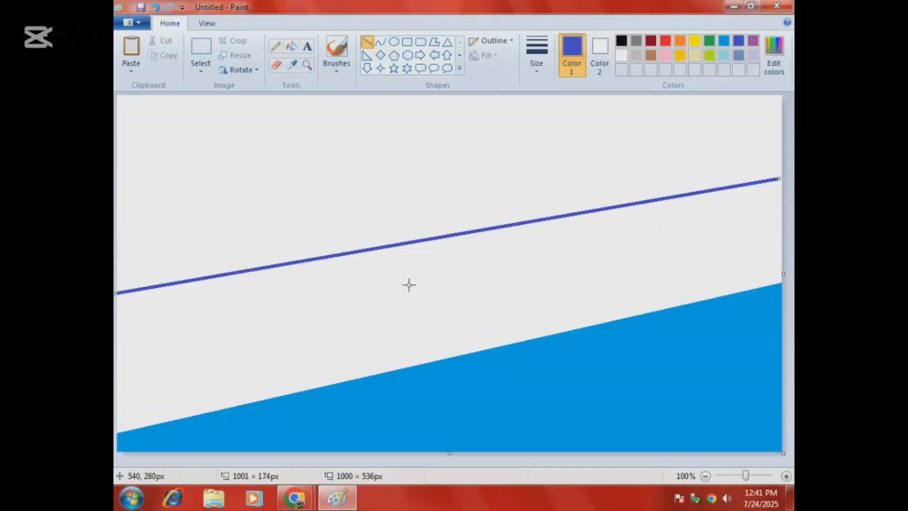
pyautogui.moveTo(779, 178); pyautogui.dragTo(789, 170)
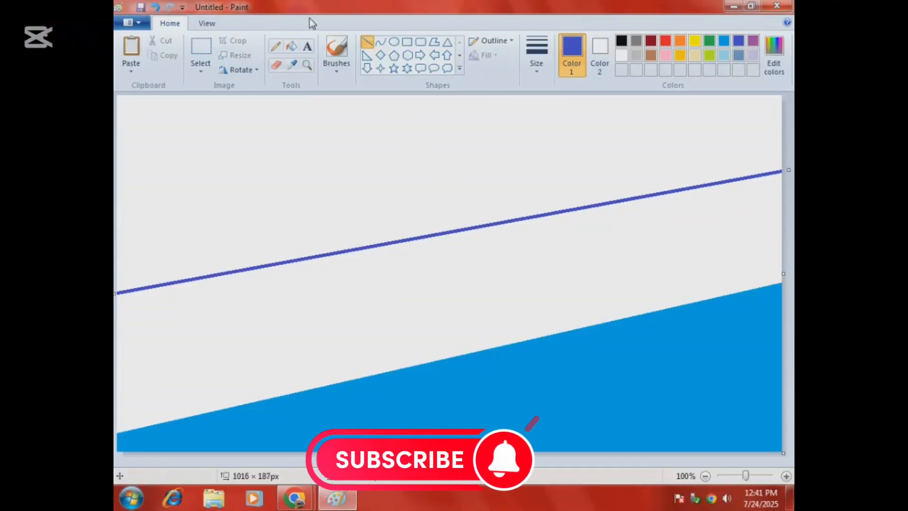
pyautogui.click(291, 46)
pyautogui.click(615, 254)
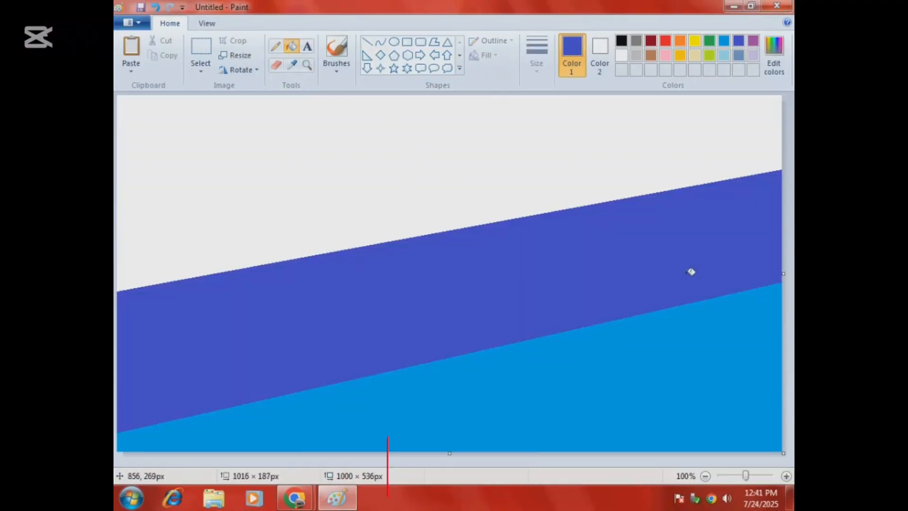
# Step: Mix a much darker shade of the indigo and fill the area above the indigo band with it
pyautogui.click(774, 57)
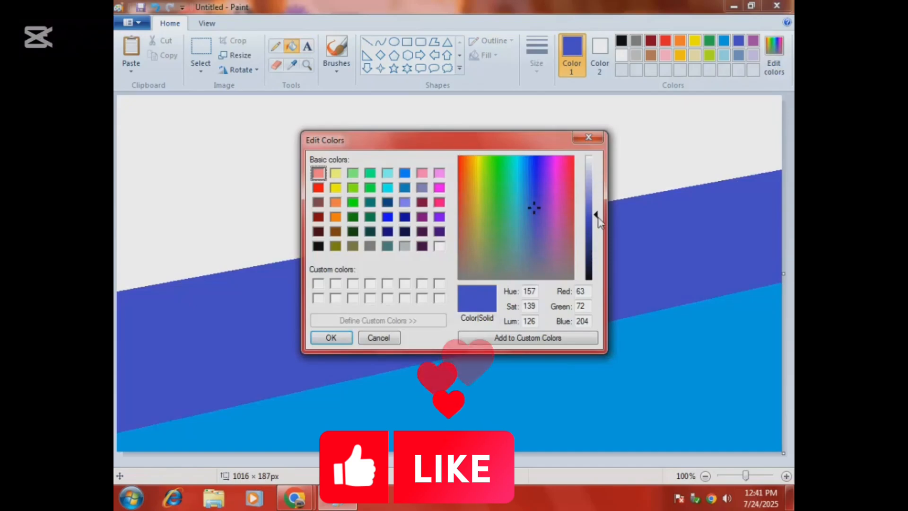
pyautogui.moveTo(594, 218); pyautogui.dragTo(595, 256)
pyautogui.click(331, 337)
pyautogui.click(254, 182)
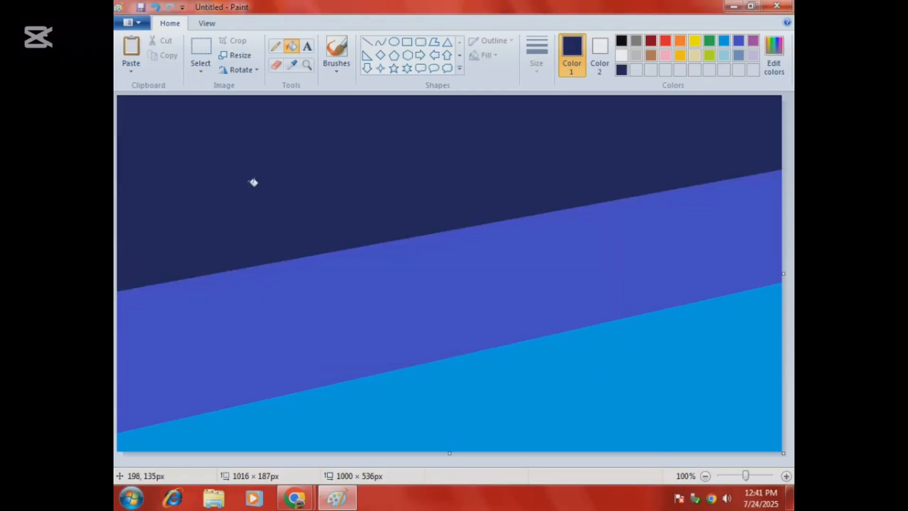
# Step: Resize the image to 1 pixel wide without maintaining the aspect ratio
pyautogui.click(235, 54)
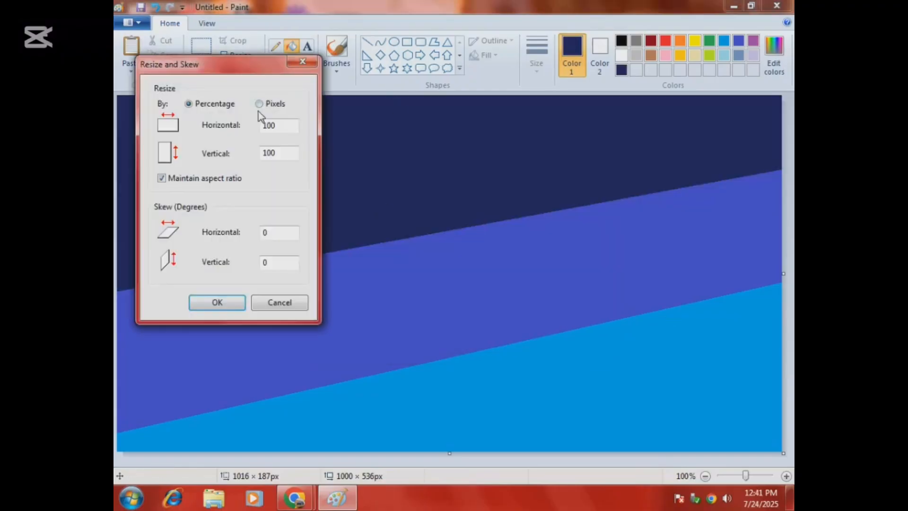
pyautogui.click(259, 104)
pyautogui.click(230, 179)
pyautogui.moveTo(290, 123); pyautogui.dragTo(251, 124)
pyautogui.write('1')
pyautogui.press('Return')
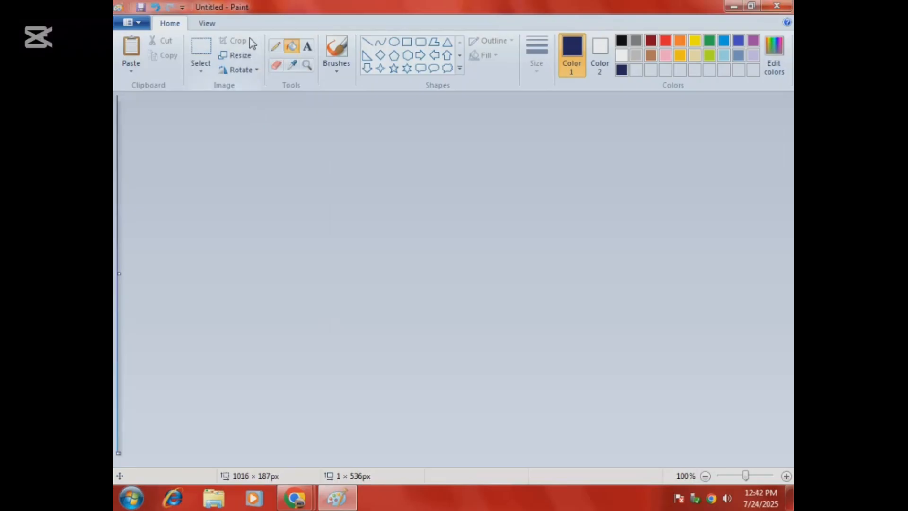
# Step: Stretch the image back to 1000 pixels wide, without maintaining the aspect ratio, to produce a smooth vertical gradient
pyautogui.click(246, 54)
pyautogui.click(270, 105)
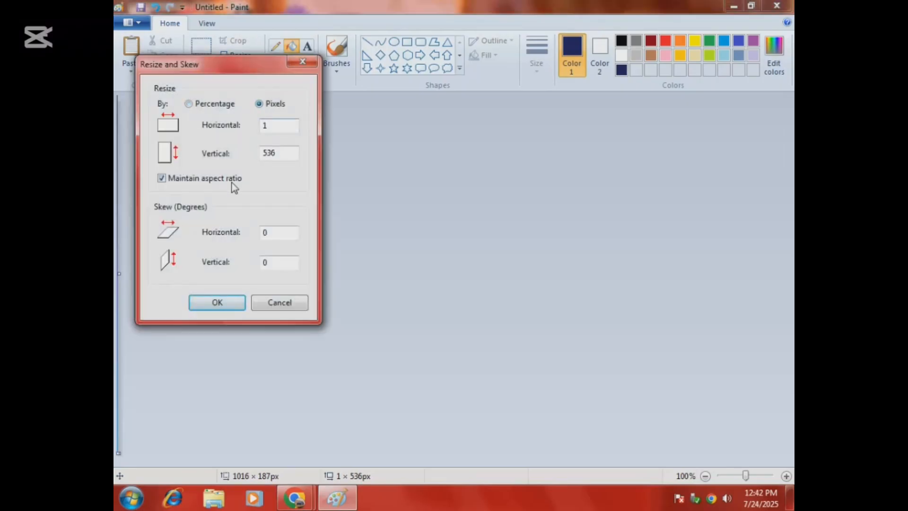
pyautogui.click(233, 180)
pyautogui.write('000')
pyautogui.press('Return')
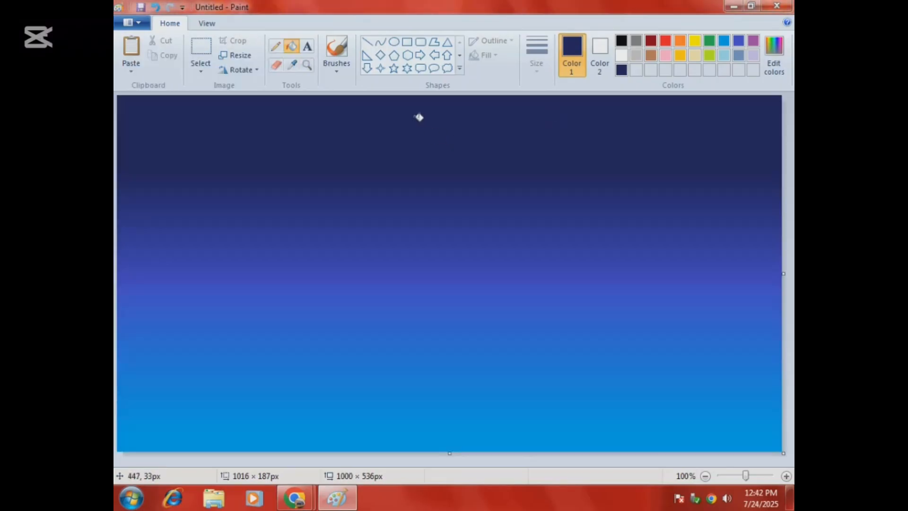
# Step: Draw a solid-filled blue rounded rectangle of about 997 × 228 px over the lower part of the canvas
pyautogui.click(492, 55)
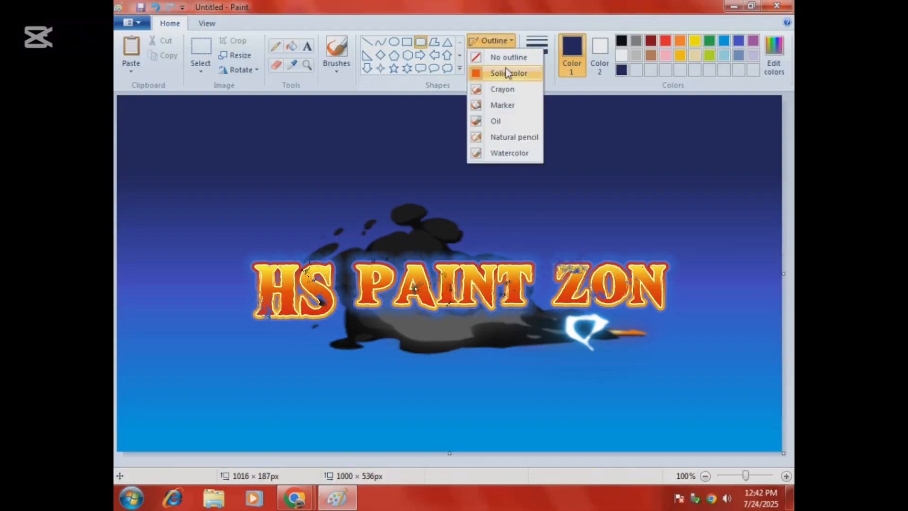
pyautogui.click(496, 88)
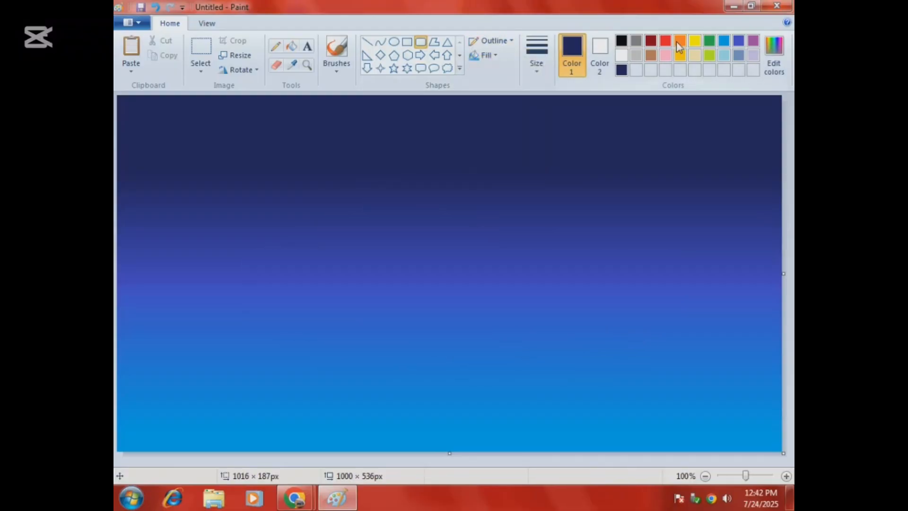
pyautogui.click(724, 43)
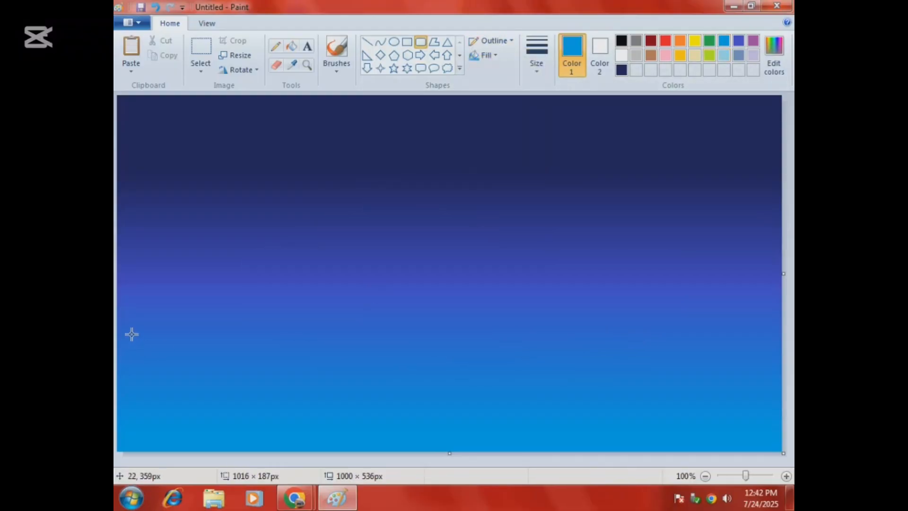
pyautogui.moveTo(132, 334); pyautogui.dragTo(792, 481)
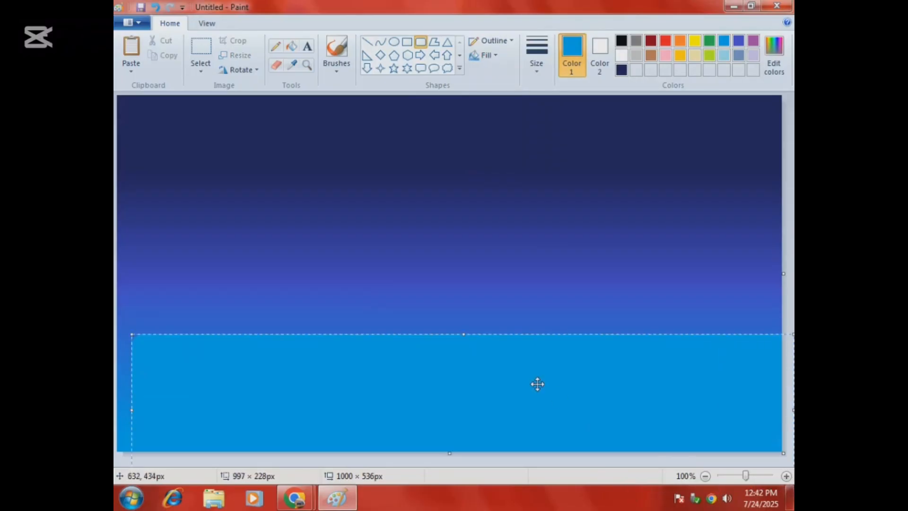
# Step: Widen the blue rectangle to about 1012 px so it spans both canvas edges, and lower it slightly as the water area
pyautogui.moveTo(518, 383); pyautogui.dragTo(514, 383)
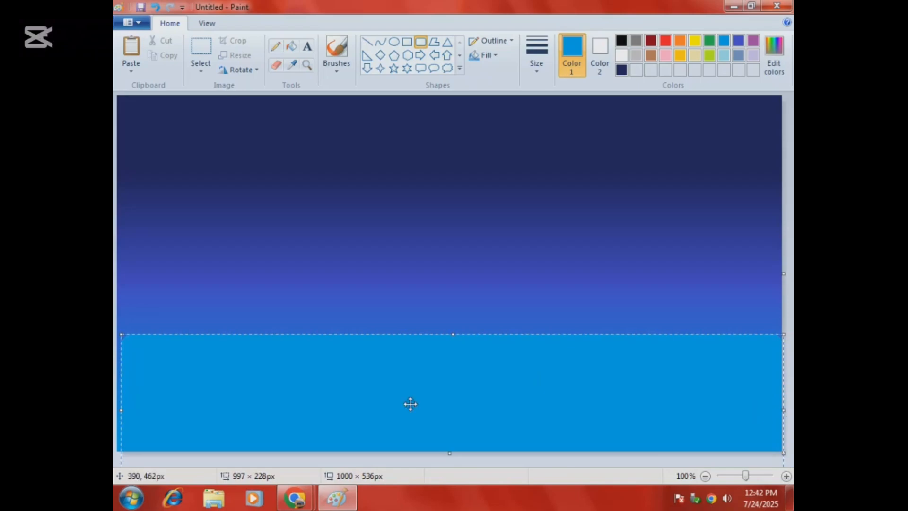
pyautogui.moveTo(120, 401); pyautogui.dragTo(115, 405)
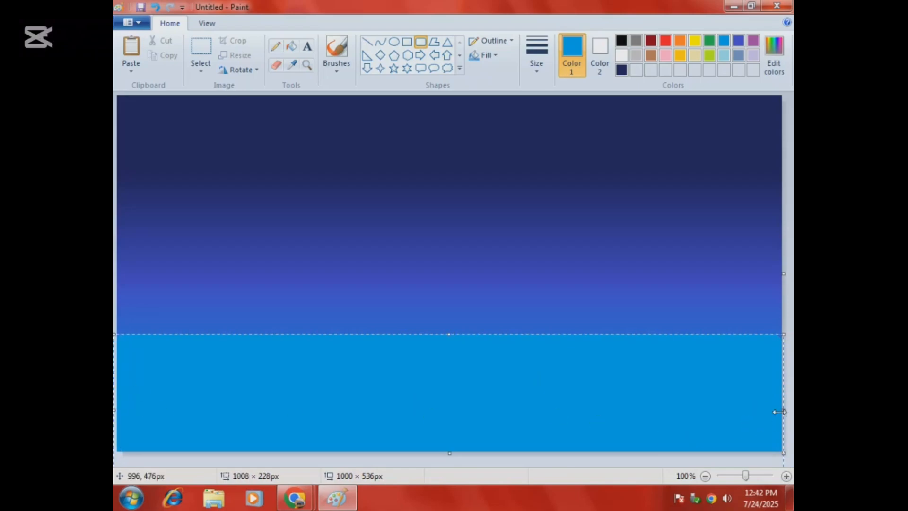
pyautogui.moveTo(784, 411); pyautogui.dragTo(787, 410)
pyautogui.moveTo(535, 387); pyautogui.dragTo(496, 399)
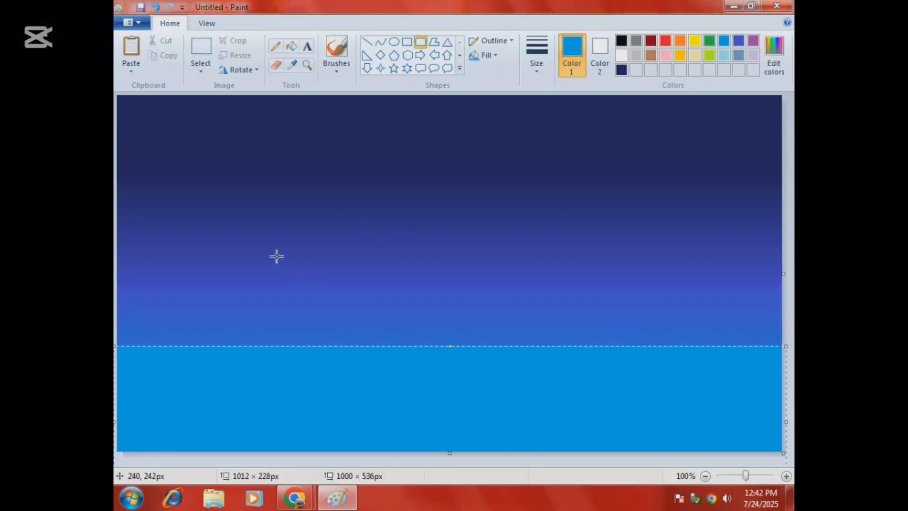
pyautogui.click(253, 198)
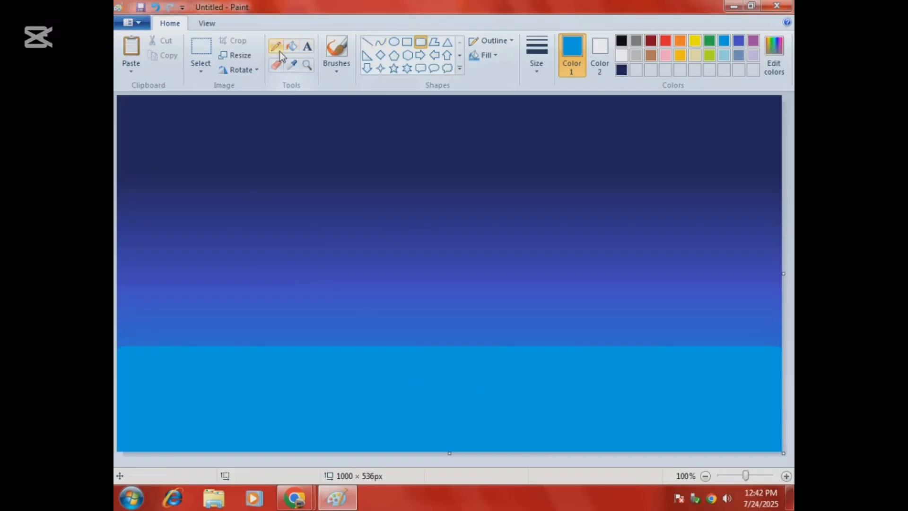
# Step: With the thickest black brush, paint a shoreline along the water's edge with a small peak and a tall central peak
pyautogui.click(337, 53)
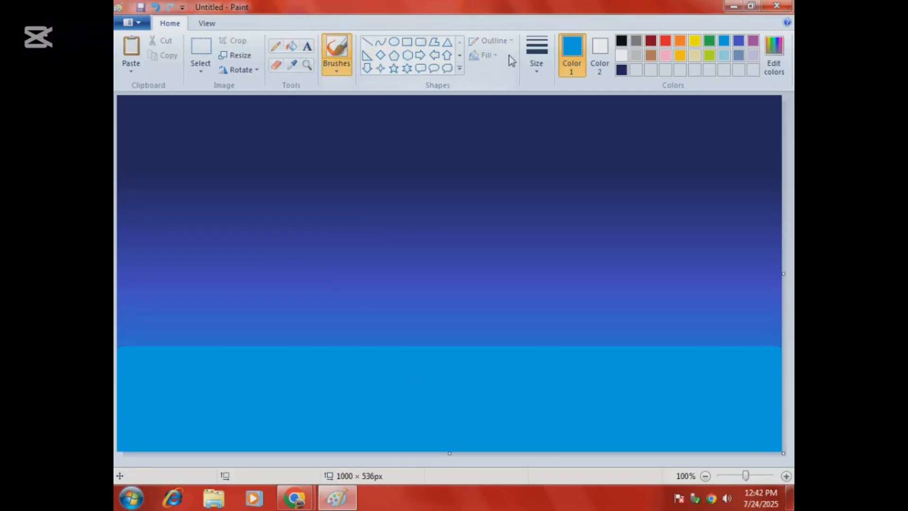
pyautogui.click(536, 56)
pyautogui.click(553, 172)
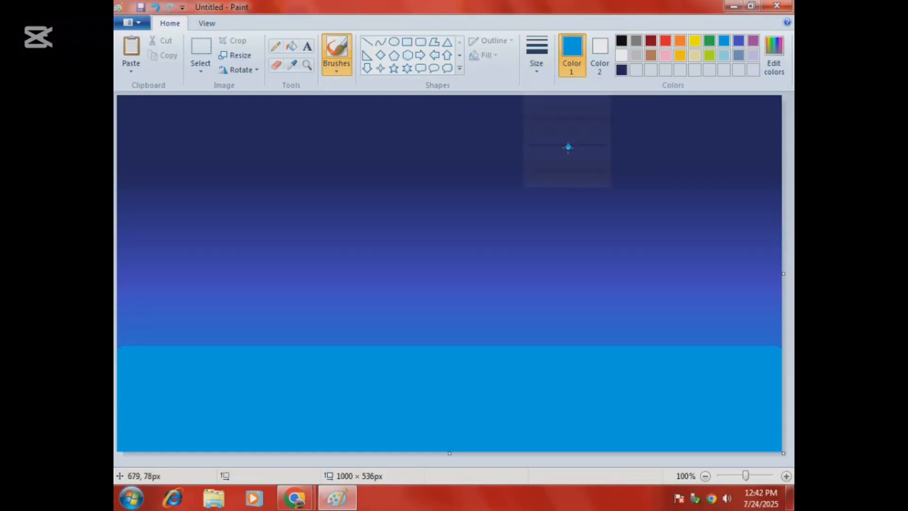
pyautogui.click(621, 43)
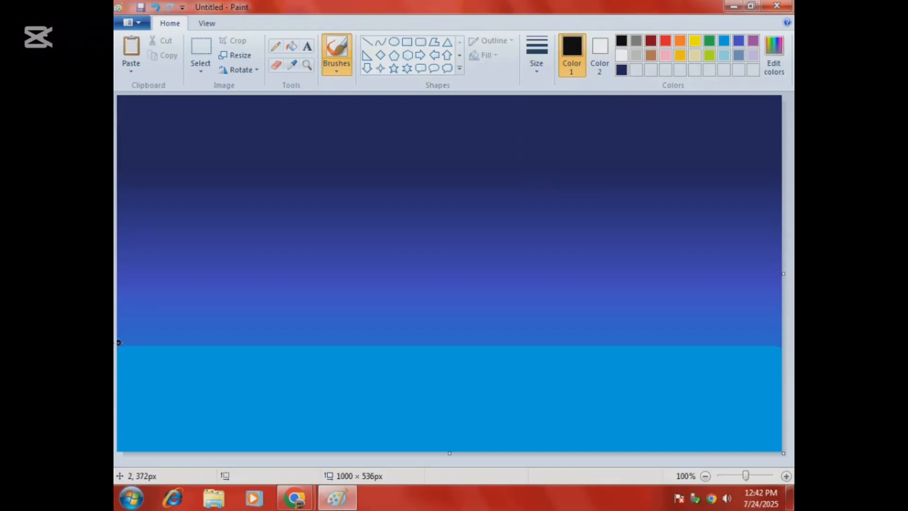
pyautogui.moveTo(119, 343)
pyautogui.mouseDown()
pyautogui.moveTo(207, 346)
pyautogui.moveTo(242, 286)
pyautogui.moveTo(262, 342)
pyautogui.moveTo(334, 345)
pyautogui.moveTo(387, 216)
pyautogui.moveTo(420, 224)
pyautogui.moveTo(474, 335)
pyautogui.moveTo(599, 341)
pyautogui.moveTo(600, 326)
pyautogui.mouseUp()
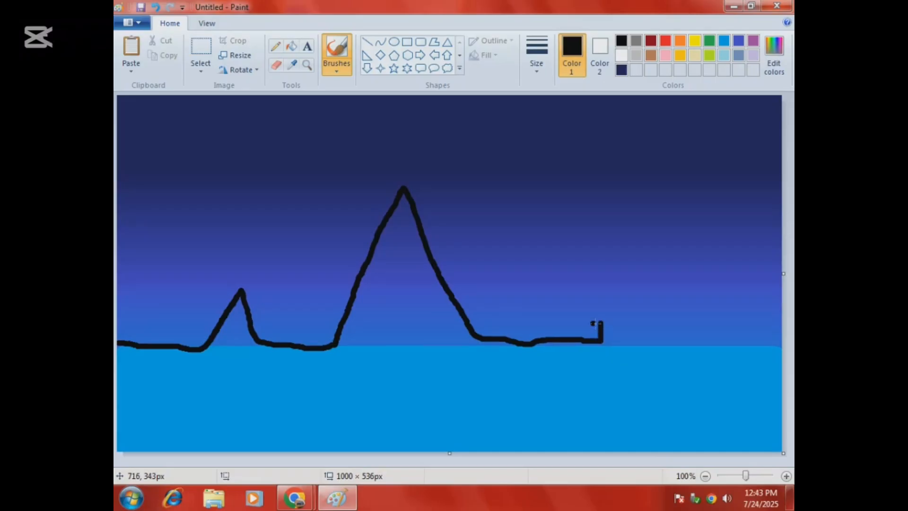
pyautogui.hotkey('ctrl', 'z')
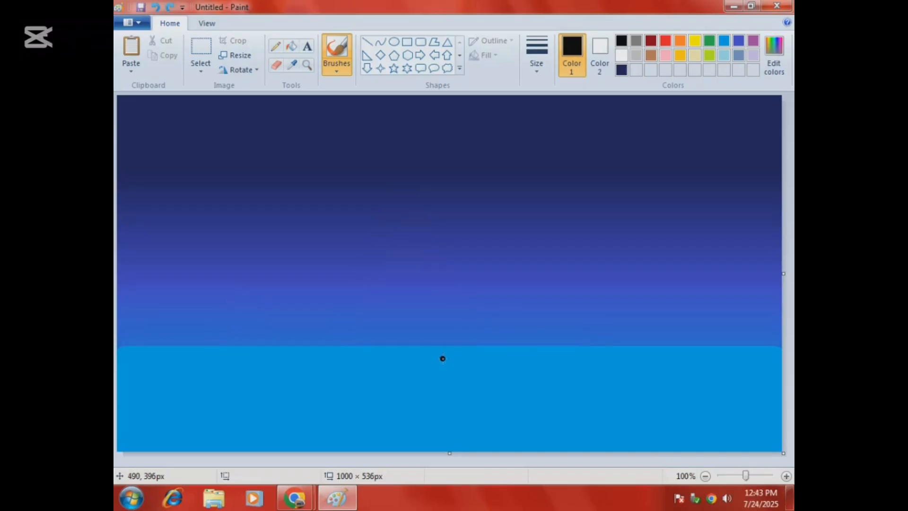
pyautogui.hotkey('ctrl', 'y')
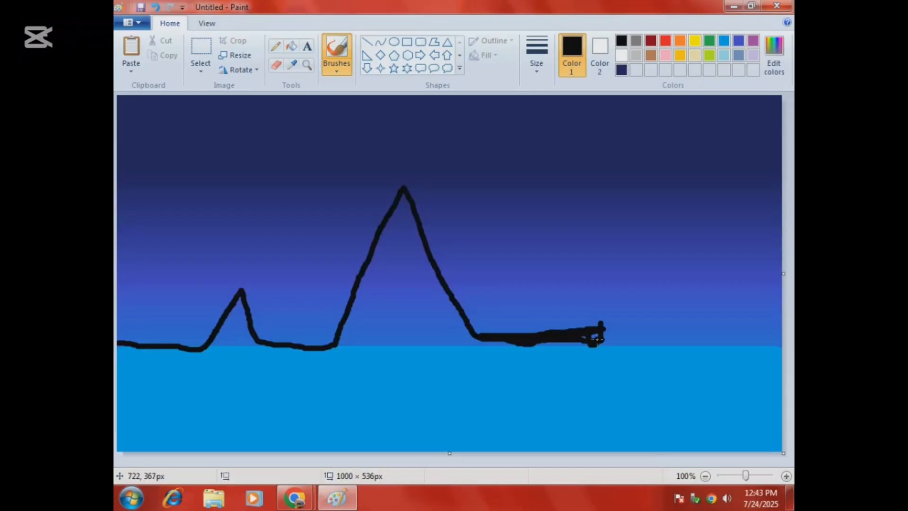
# Step: Continue the black shoreline with a third peak to the canvas's right edge, and shade that mountain and its shore black
pyautogui.moveTo(608, 337)
pyautogui.mouseDown()
pyautogui.moveTo(652, 315)
pyautogui.moveTo(677, 266)
pyautogui.moveTo(699, 293)
pyautogui.moveTo(704, 324)
pyautogui.moveTo(783, 314)
pyautogui.moveTo(759, 321)
pyautogui.moveTo(772, 328)
pyautogui.moveTo(699, 335)
pyautogui.moveTo(740, 334)
pyautogui.moveTo(767, 318)
pyautogui.moveTo(705, 354)
pyautogui.moveTo(687, 342)
pyautogui.mouseUp()
pyautogui.moveTo(747, 338)
pyautogui.mouseDown()
pyautogui.moveTo(689, 338)
pyautogui.moveTo(769, 334)
pyautogui.moveTo(740, 347)
pyautogui.moveTo(777, 338)
pyautogui.mouseUp()
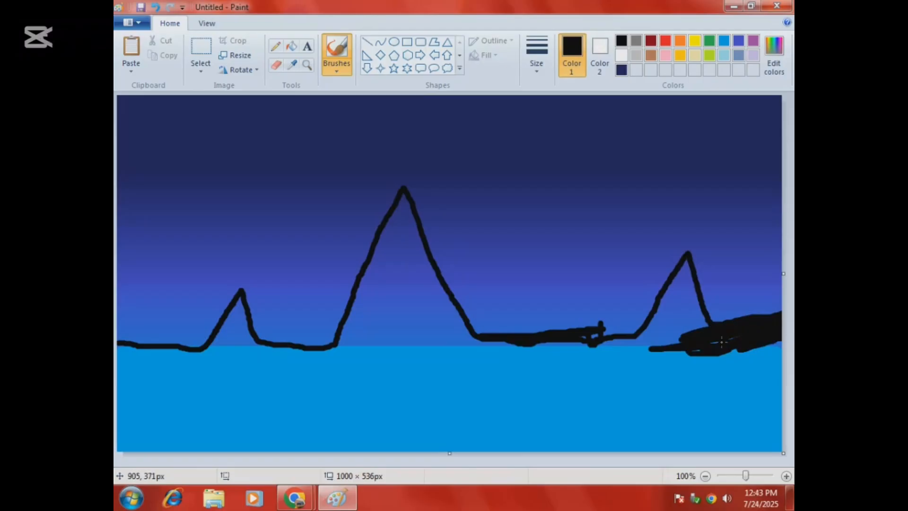
pyautogui.moveTo(681, 343)
pyautogui.mouseDown()
pyautogui.moveTo(684, 264)
pyautogui.moveTo(650, 315)
pyautogui.moveTo(672, 284)
pyautogui.moveTo(695, 296)
pyautogui.moveTo(703, 328)
pyautogui.moveTo(691, 285)
pyautogui.moveTo(682, 289)
pyautogui.moveTo(688, 313)
pyautogui.mouseUp()
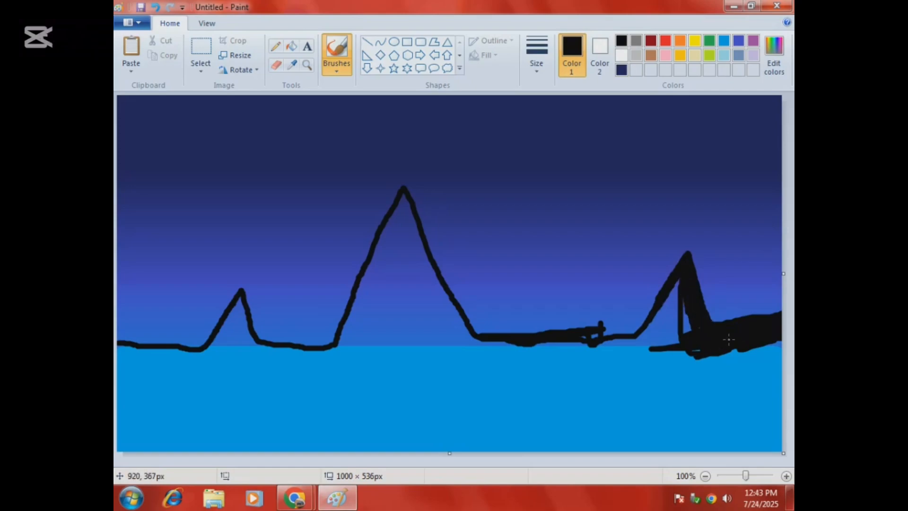
pyautogui.moveTo(695, 317)
pyautogui.mouseDown()
pyautogui.moveTo(669, 295)
pyautogui.moveTo(659, 321)
pyautogui.moveTo(666, 291)
pyautogui.moveTo(668, 303)
pyautogui.moveTo(675, 289)
pyautogui.moveTo(672, 330)
pyautogui.mouseUp()
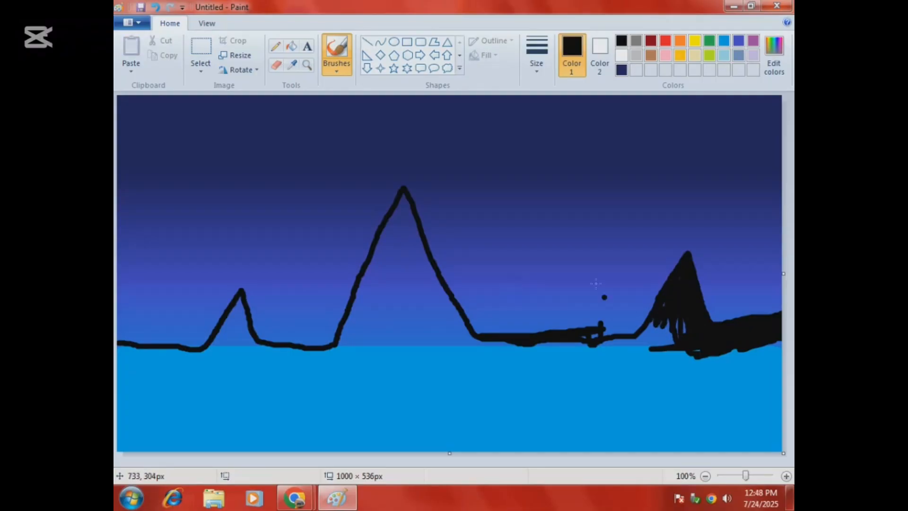
pyautogui.moveTo(679, 330); pyautogui.dragTo(662, 338)
pyautogui.moveTo(677, 277)
pyautogui.mouseDown()
pyautogui.moveTo(633, 329)
pyautogui.moveTo(605, 341)
pyautogui.moveTo(663, 341)
pyautogui.moveTo(587, 329)
pyautogui.moveTo(627, 339)
pyautogui.moveTo(563, 340)
pyautogui.moveTo(675, 342)
pyautogui.moveTo(545, 343)
pyautogui.moveTo(674, 345)
pyautogui.moveTo(600, 338)
pyautogui.mouseUp()
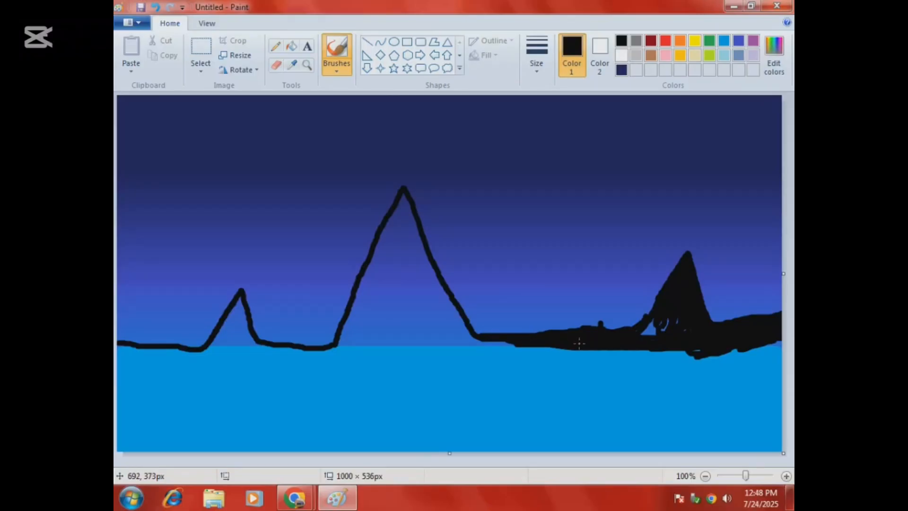
# Step: Fill the gaps in the right shore and thicken both slopes of the central mountain in black
pyautogui.moveTo(507, 338)
pyautogui.mouseDown()
pyautogui.moveTo(741, 363)
pyautogui.moveTo(772, 344)
pyautogui.mouseUp()
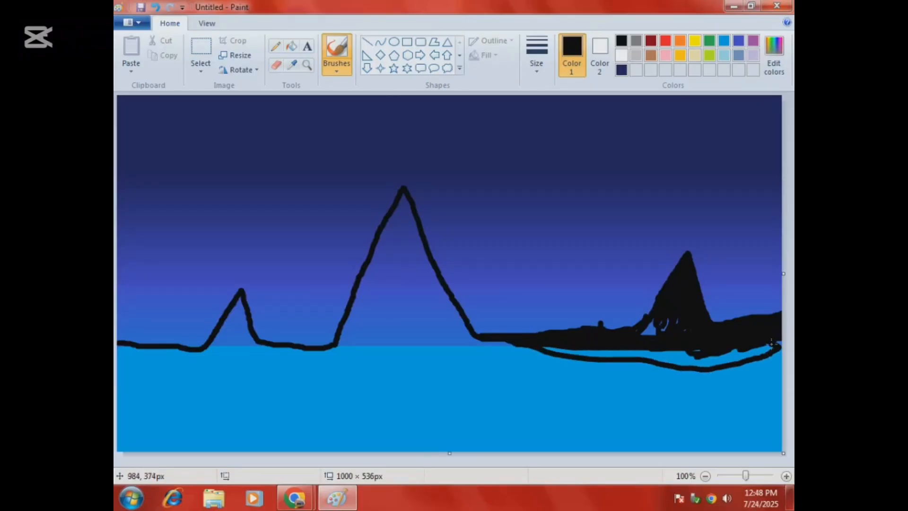
pyautogui.hotkey('ctrl', 'z')
pyautogui.moveTo(655, 334)
pyautogui.mouseDown()
pyautogui.moveTo(597, 324)
pyautogui.moveTo(587, 339)
pyautogui.mouseUp()
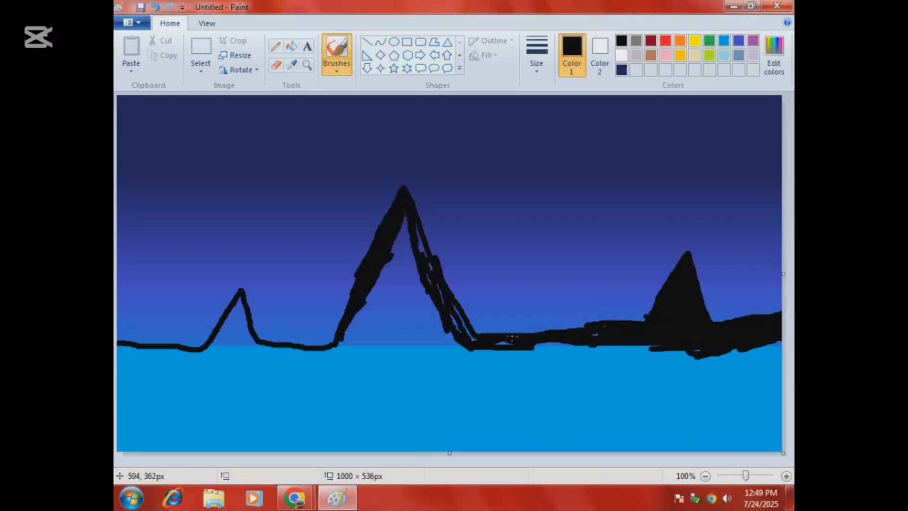
# Step: Try thickening the shoreline beside the central mountain and its right slope in black, and undo the last strokes
pyautogui.moveTo(512, 338)
pyautogui.mouseDown()
pyautogui.moveTo(585, 342)
pyautogui.moveTo(533, 353)
pyautogui.mouseUp()
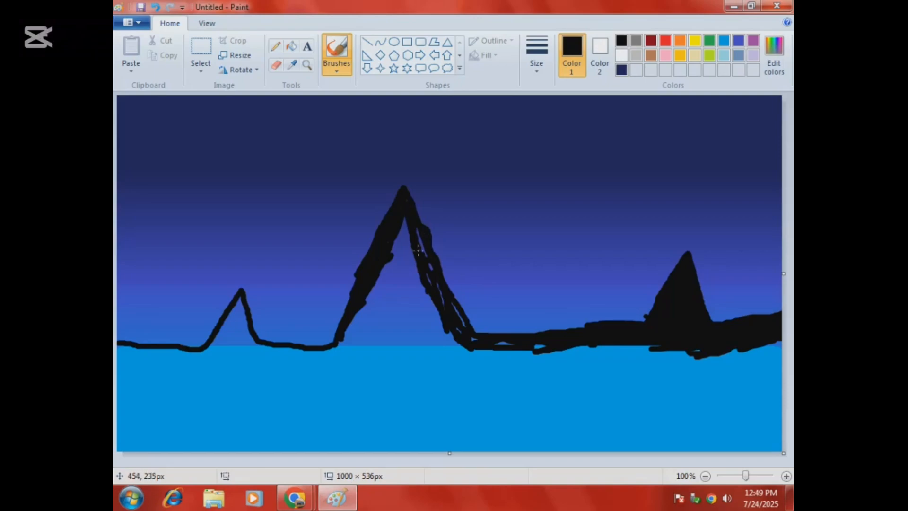
pyautogui.moveTo(433, 283); pyautogui.dragTo(417, 205)
pyautogui.hotkey('ctrl', 'z')
pyautogui.hotkey('ctrl', 'z')
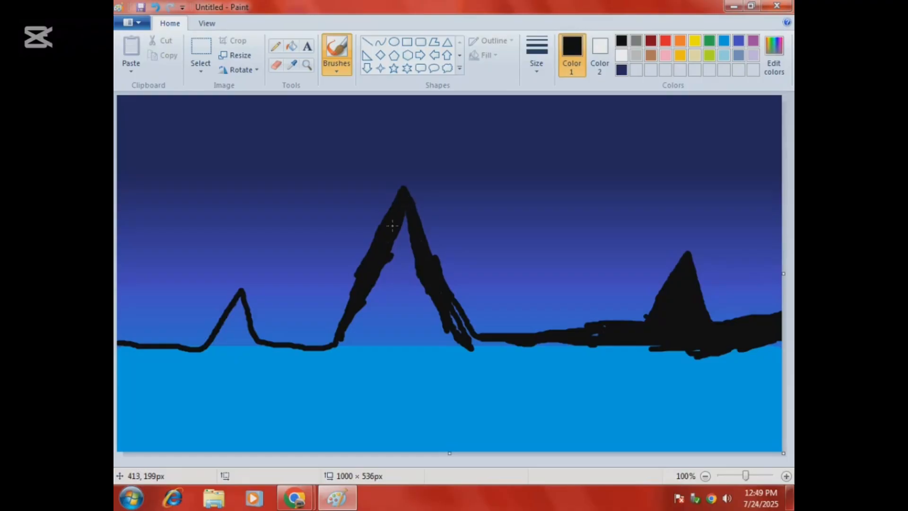
# Step: Shade the inside of the tall central mountain black, from the peak down to its right slope
pyautogui.moveTo(393, 226)
pyautogui.mouseDown()
pyautogui.moveTo(386, 312)
pyautogui.moveTo(401, 213)
pyautogui.moveTo(393, 263)
pyautogui.moveTo(404, 214)
pyautogui.moveTo(405, 250)
pyautogui.moveTo(398, 233)
pyautogui.moveTo(396, 250)
pyautogui.moveTo(411, 271)
pyautogui.moveTo(408, 239)
pyautogui.moveTo(401, 252)
pyautogui.moveTo(408, 276)
pyautogui.moveTo(377, 264)
pyautogui.moveTo(383, 295)
pyautogui.moveTo(394, 297)
pyautogui.moveTo(378, 260)
pyautogui.moveTo(378, 319)
pyautogui.moveTo(377, 292)
pyautogui.moveTo(365, 292)
pyautogui.moveTo(364, 321)
pyautogui.moveTo(378, 276)
pyautogui.moveTo(363, 285)
pyautogui.moveTo(364, 308)
pyautogui.moveTo(338, 348)
pyautogui.moveTo(403, 270)
pyautogui.moveTo(416, 268)
pyautogui.moveTo(406, 255)
pyautogui.moveTo(424, 234)
pyautogui.mouseUp()
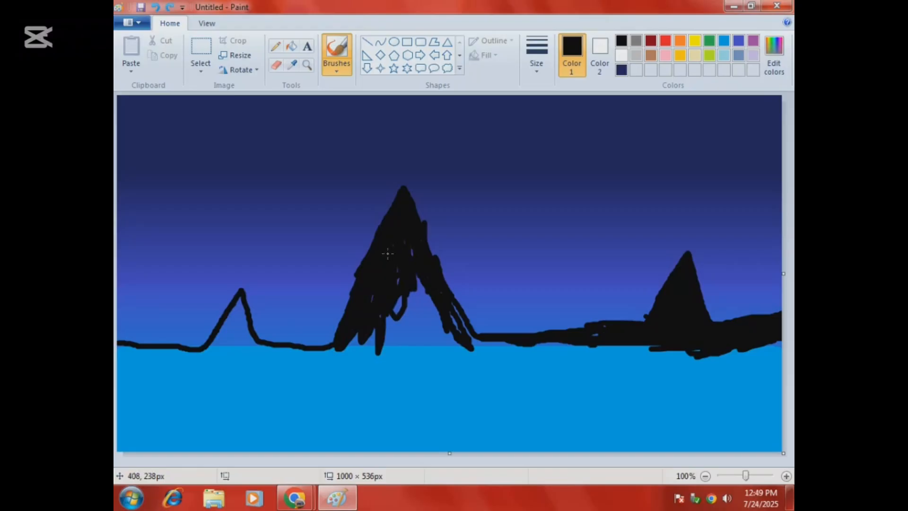
pyautogui.hotkey('ctrl', 'z')
pyautogui.moveTo(393, 268)
pyautogui.mouseDown()
pyautogui.moveTo(415, 291)
pyautogui.moveTo(402, 322)
pyautogui.moveTo(427, 287)
pyautogui.moveTo(416, 305)
pyautogui.moveTo(418, 284)
pyautogui.moveTo(401, 294)
pyautogui.moveTo(403, 315)
pyautogui.moveTo(417, 309)
pyautogui.moveTo(392, 290)
pyautogui.moveTo(379, 321)
pyautogui.moveTo(407, 328)
pyautogui.mouseUp()
pyautogui.hotkey('ctrl', 'z')
pyautogui.moveTo(424, 284); pyautogui.dragTo(408, 328)
pyautogui.moveTo(425, 255)
pyautogui.mouseDown()
pyautogui.moveTo(402, 323)
pyautogui.moveTo(394, 308)
pyautogui.moveTo(401, 293)
pyautogui.moveTo(381, 330)
pyautogui.moveTo(390, 323)
pyautogui.moveTo(390, 340)
pyautogui.moveTo(409, 323)
pyautogui.moveTo(415, 300)
pyautogui.moveTo(417, 317)
pyautogui.moveTo(421, 286)
pyautogui.moveTo(421, 332)
pyautogui.mouseUp()
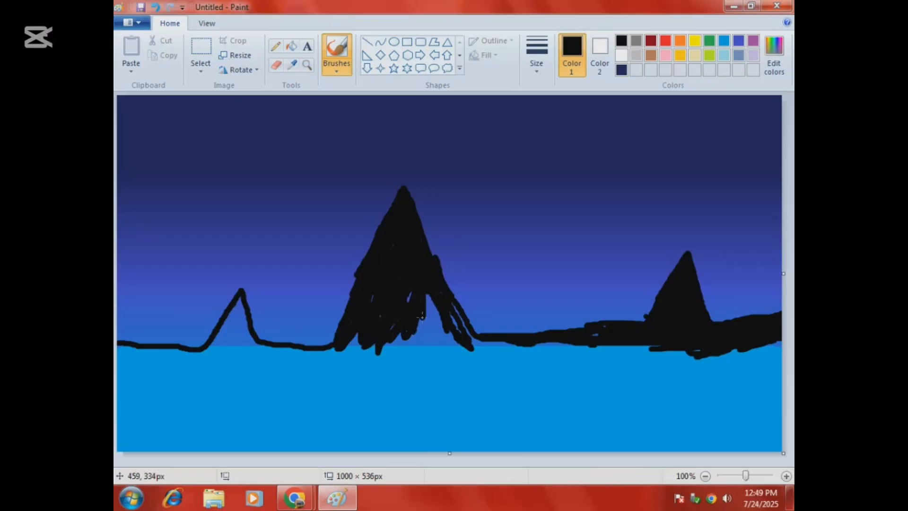
pyautogui.moveTo(425, 296)
pyautogui.mouseDown()
pyautogui.moveTo(427, 322)
pyautogui.moveTo(421, 316)
pyautogui.moveTo(431, 294)
pyautogui.moveTo(427, 330)
pyautogui.moveTo(441, 333)
pyautogui.moveTo(421, 310)
pyautogui.moveTo(451, 344)
pyautogui.moveTo(447, 293)
pyautogui.mouseUp()
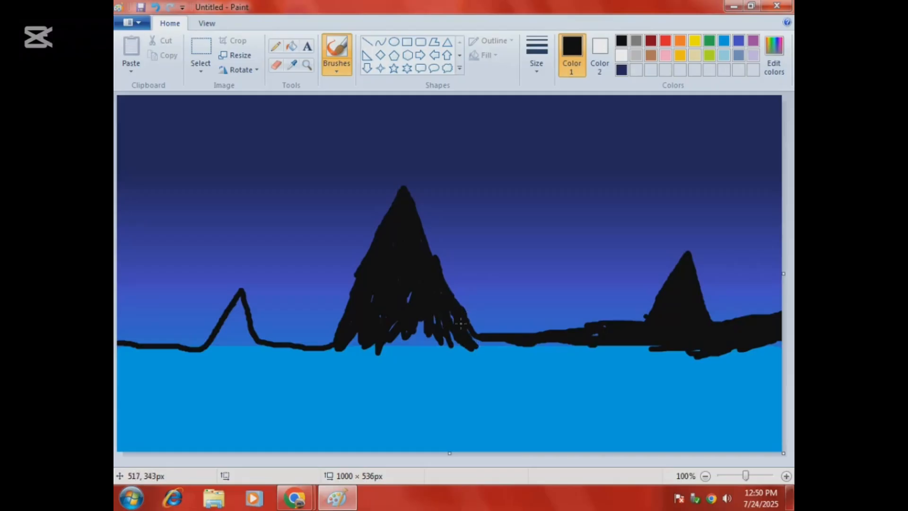
# Step: Try thickening the shoreline beside the central mountain's right foot in black, and undo the last two strokes
pyautogui.moveTo(462, 323)
pyautogui.mouseDown()
pyautogui.moveTo(491, 350)
pyautogui.moveTo(520, 357)
pyautogui.moveTo(539, 355)
pyautogui.moveTo(497, 337)
pyautogui.moveTo(475, 341)
pyautogui.moveTo(541, 353)
pyautogui.moveTo(507, 346)
pyautogui.moveTo(563, 342)
pyautogui.moveTo(483, 342)
pyautogui.mouseUp()
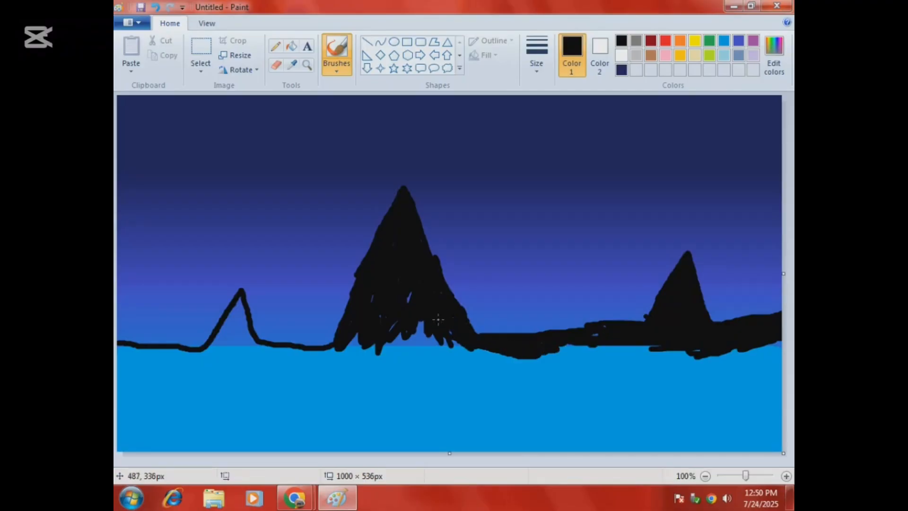
pyautogui.moveTo(418, 325)
pyautogui.mouseDown()
pyautogui.moveTo(296, 324)
pyautogui.moveTo(359, 298)
pyautogui.mouseUp()
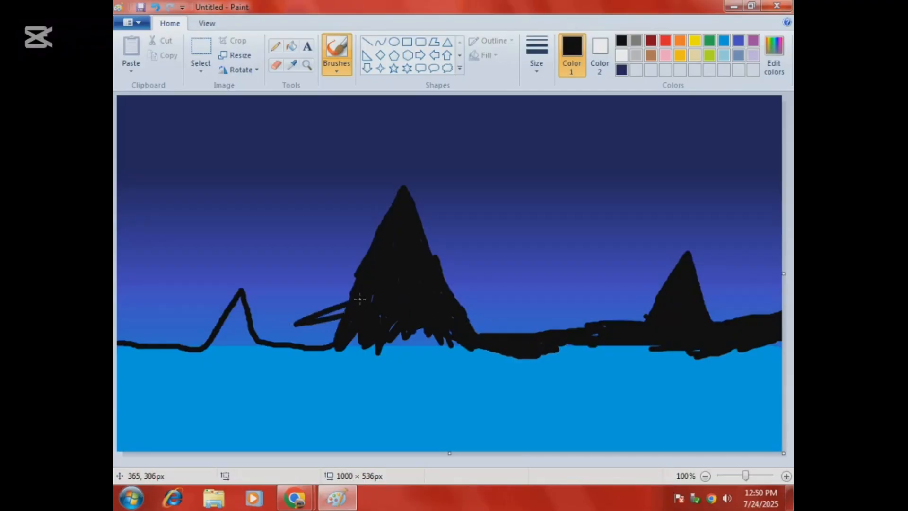
pyautogui.hotkey('ctrl', 'z')
pyautogui.hotkey('ctrl', 'z')
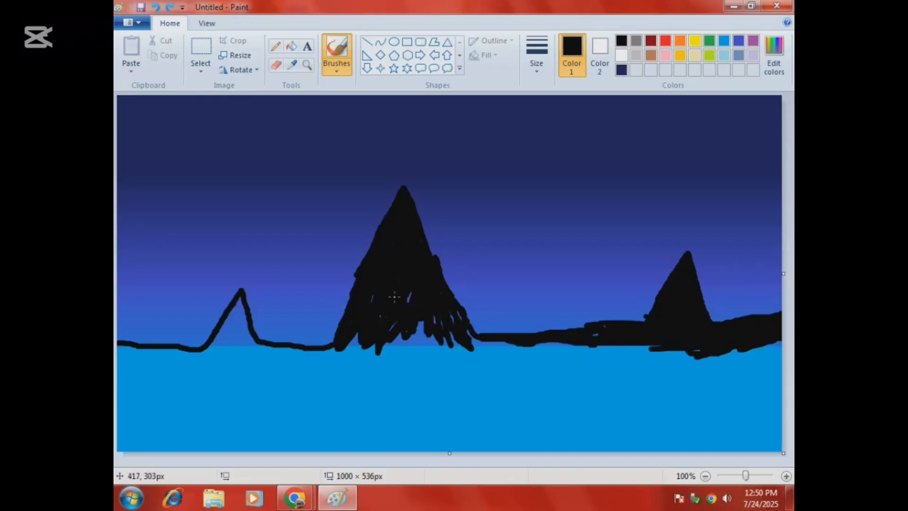
# Step: Fill the remaining gaps along the central mountain's base in black down to the waterline
pyautogui.moveTo(526, 342); pyautogui.dragTo(474, 337)
pyautogui.moveTo(439, 325); pyautogui.dragTo(431, 324)
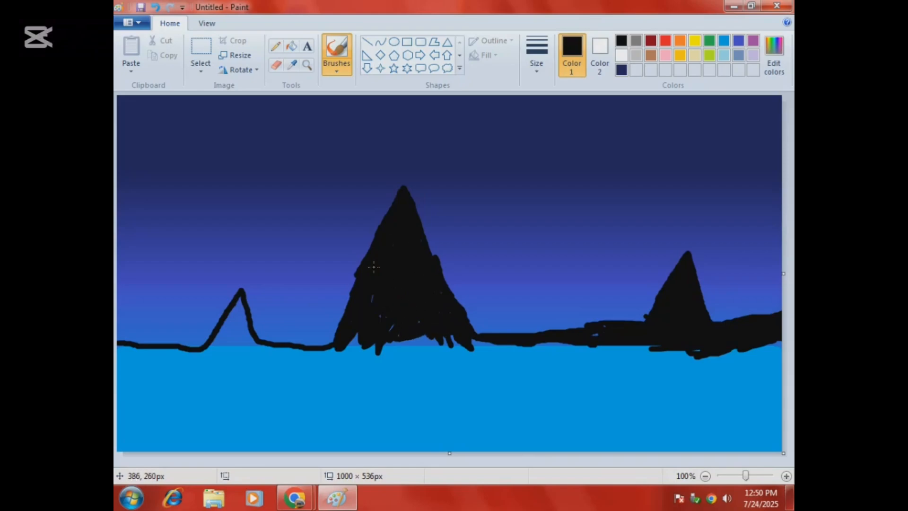
pyautogui.moveTo(392, 311)
pyautogui.mouseDown()
pyautogui.moveTo(372, 355)
pyautogui.moveTo(391, 310)
pyautogui.moveTo(407, 317)
pyautogui.moveTo(401, 330)
pyautogui.moveTo(423, 313)
pyautogui.moveTo(398, 338)
pyautogui.moveTo(376, 343)
pyautogui.moveTo(396, 334)
pyautogui.moveTo(478, 346)
pyautogui.moveTo(338, 340)
pyautogui.mouseUp()
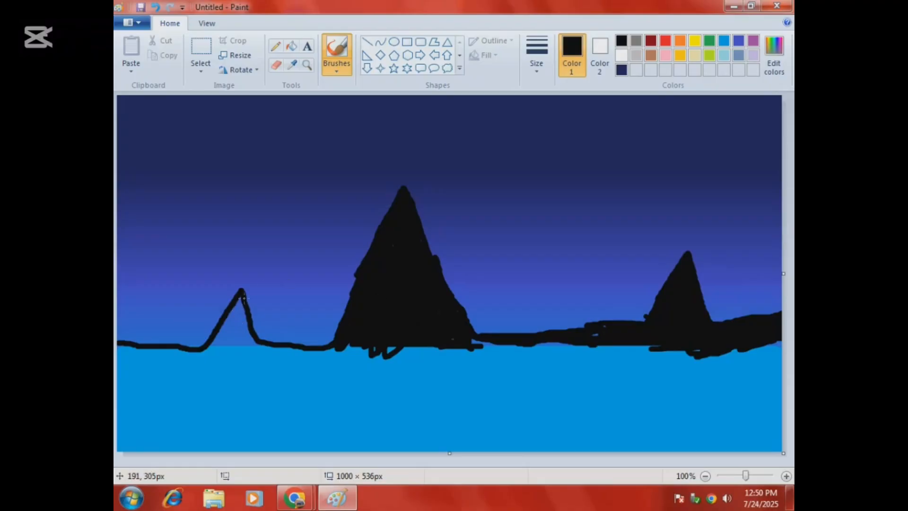
# Step: Shade the small left peak black and thicken the shoreline on both sides of it to the canvas's left edge
pyautogui.moveTo(242, 299)
pyautogui.mouseDown()
pyautogui.moveTo(207, 349)
pyautogui.moveTo(241, 301)
pyautogui.moveTo(234, 315)
pyautogui.moveTo(245, 336)
pyautogui.moveTo(248, 317)
pyautogui.moveTo(239, 307)
pyautogui.moveTo(246, 342)
pyautogui.moveTo(251, 348)
pyautogui.moveTo(245, 335)
pyautogui.moveTo(265, 346)
pyautogui.moveTo(204, 345)
pyautogui.moveTo(248, 307)
pyautogui.moveTo(229, 328)
pyautogui.mouseUp()
pyautogui.hotkey('ctrl', 'z')
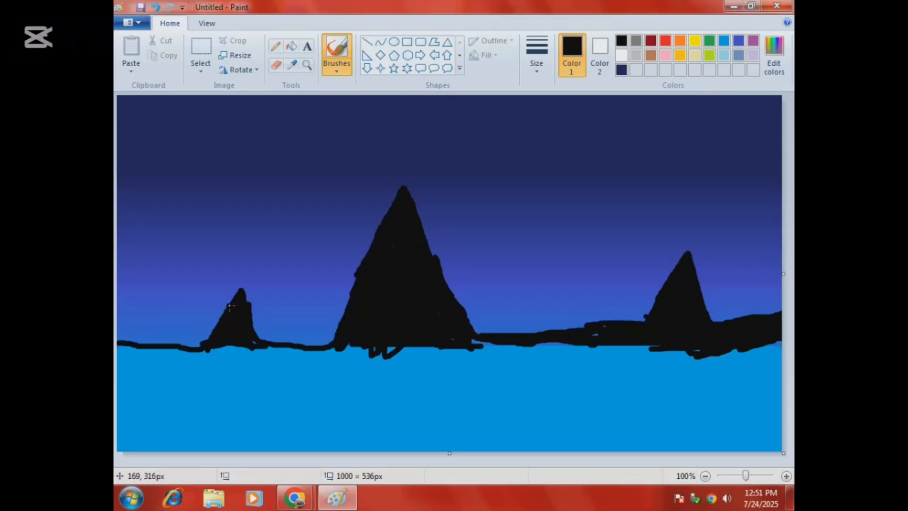
pyautogui.moveTo(259, 343)
pyautogui.mouseDown()
pyautogui.moveTo(196, 353)
pyautogui.moveTo(324, 348)
pyautogui.moveTo(260, 353)
pyautogui.moveTo(279, 353)
pyautogui.mouseUp()
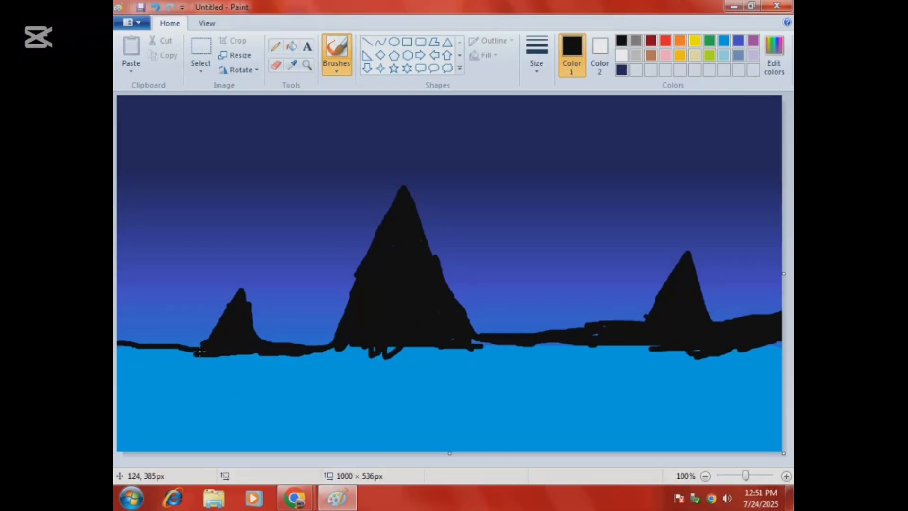
pyautogui.moveTo(200, 352); pyautogui.dragTo(115, 347)
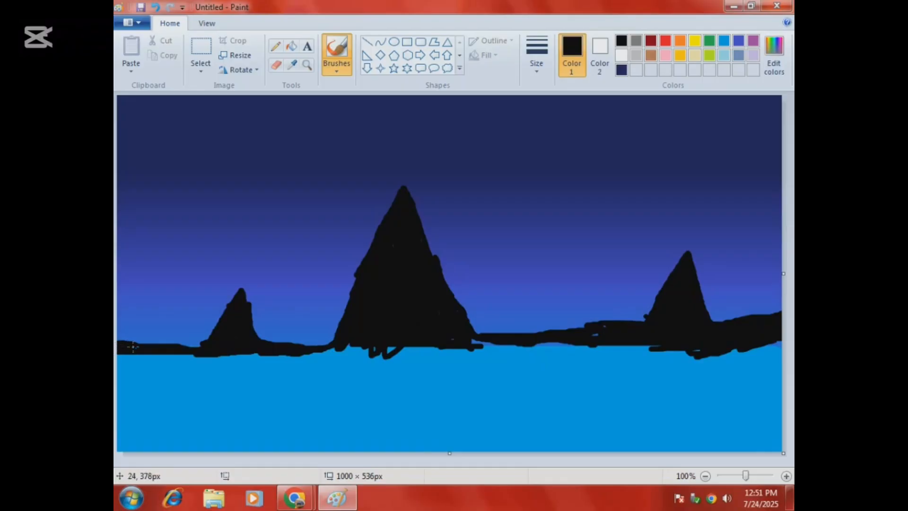
pyautogui.click(135, 355)
# Step: Draw a filled black rectangle about 60 px high just below the shoreline and stretch it across the full canvas width
pyautogui.click(407, 41)
pyautogui.moveTo(169, 378); pyautogui.dragTo(791, 417)
pyautogui.moveTo(634, 407); pyautogui.dragTo(576, 383)
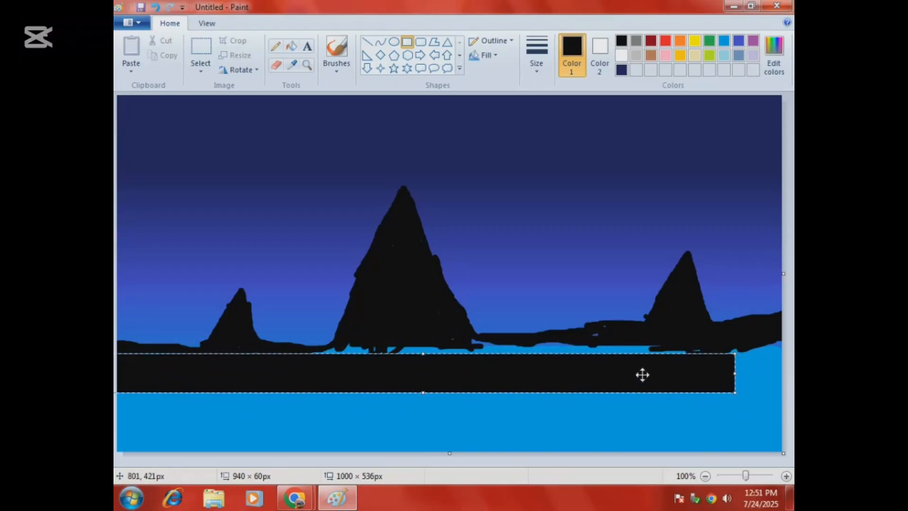
pyautogui.moveTo(735, 374); pyautogui.dragTo(790, 372)
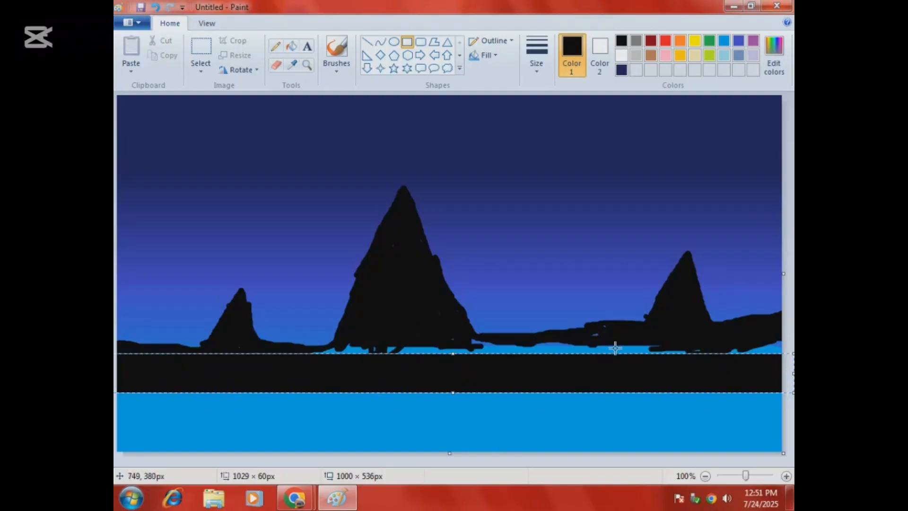
# Step: Brush over the blue gaps between the mountain shoreline and the black band to join them into solid land
pyautogui.click(337, 48)
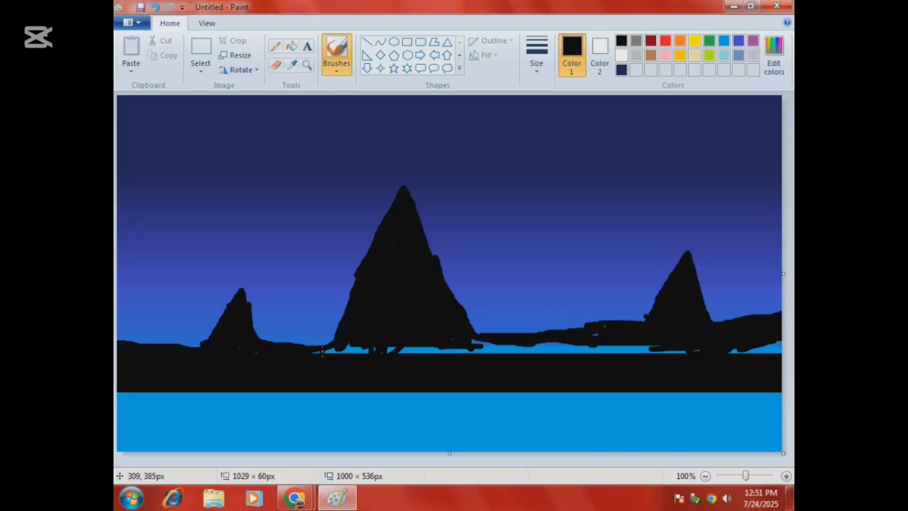
pyautogui.moveTo(323, 355)
pyautogui.mouseDown()
pyautogui.moveTo(381, 350)
pyautogui.moveTo(335, 346)
pyautogui.moveTo(358, 349)
pyautogui.moveTo(351, 348)
pyautogui.mouseUp()
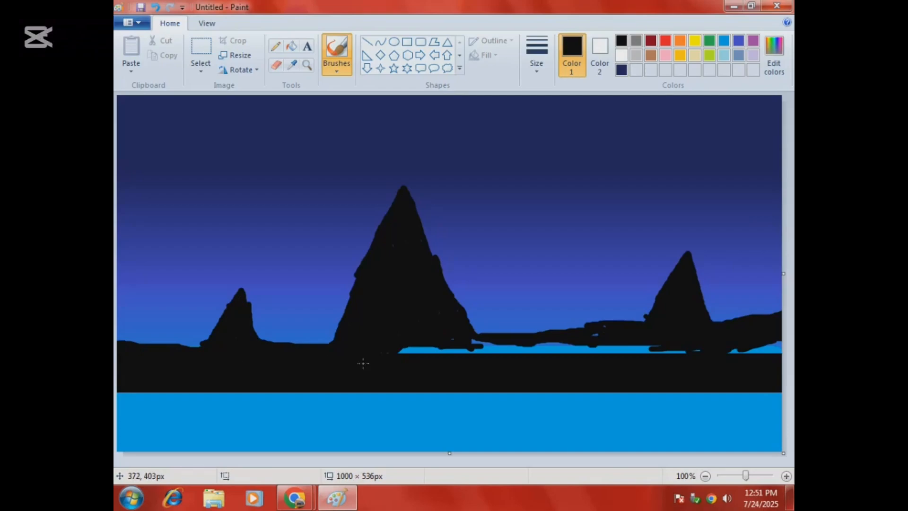
pyautogui.moveTo(610, 351)
pyautogui.mouseDown()
pyautogui.moveTo(771, 352)
pyautogui.moveTo(790, 345)
pyautogui.moveTo(778, 345)
pyautogui.moveTo(781, 334)
pyautogui.mouseUp()
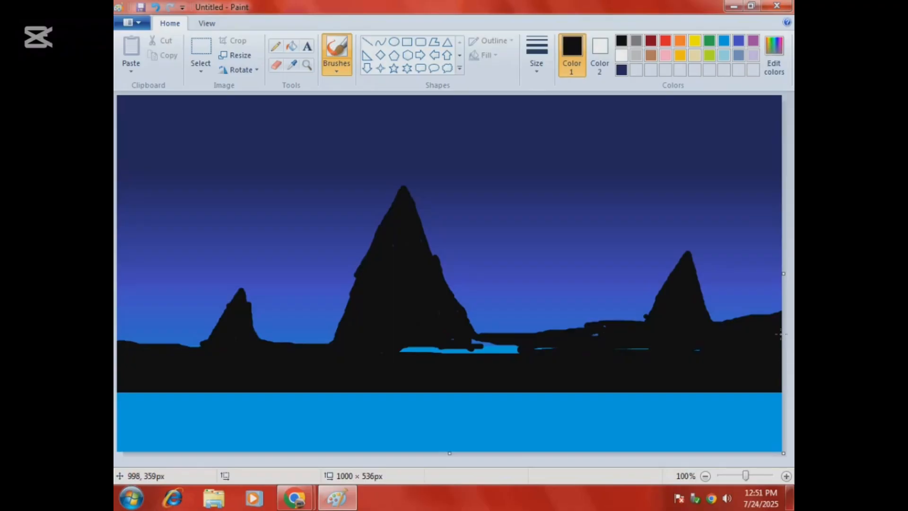
pyautogui.moveTo(654, 351); pyautogui.dragTo(646, 346)
pyautogui.moveTo(525, 351)
pyautogui.mouseDown()
pyautogui.moveTo(406, 353)
pyautogui.moveTo(557, 345)
pyautogui.moveTo(365, 358)
pyautogui.mouseUp()
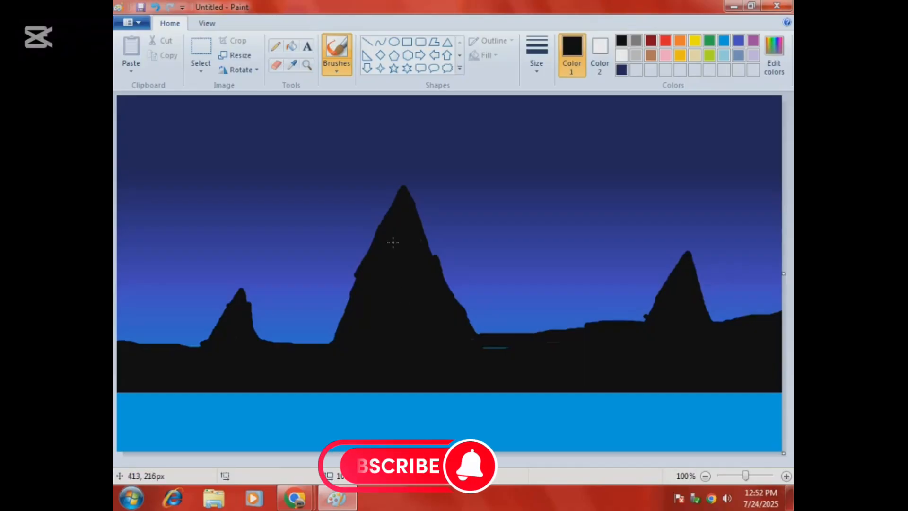
pyautogui.moveTo(516, 348); pyautogui.dragTo(471, 345)
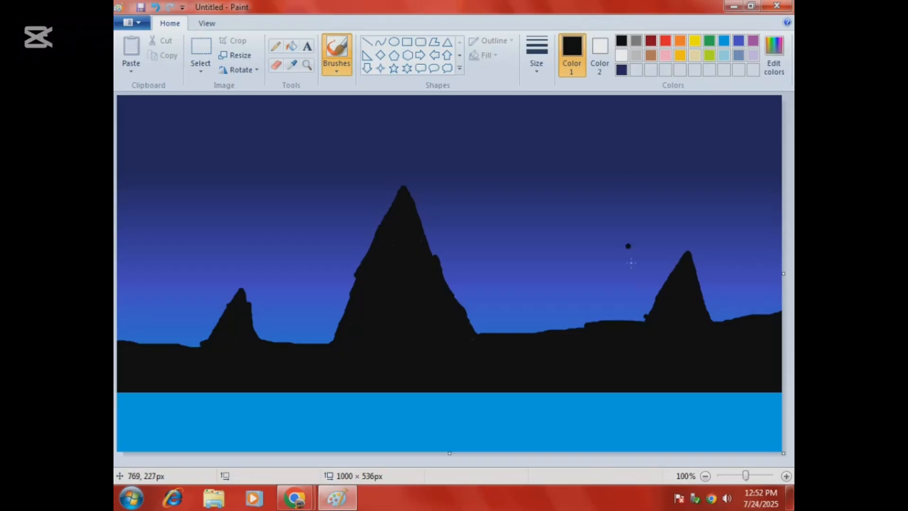
pyautogui.click(407, 42)
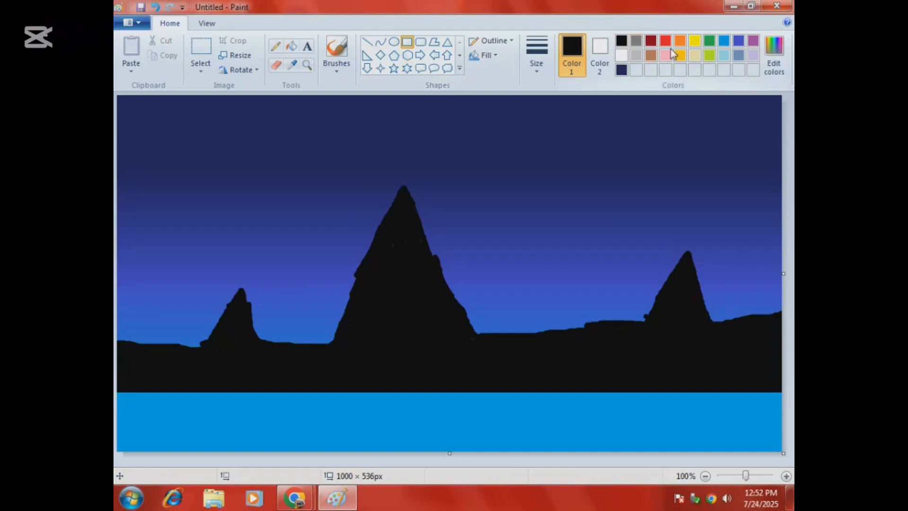
pyautogui.click(724, 43)
pyautogui.click(753, 41)
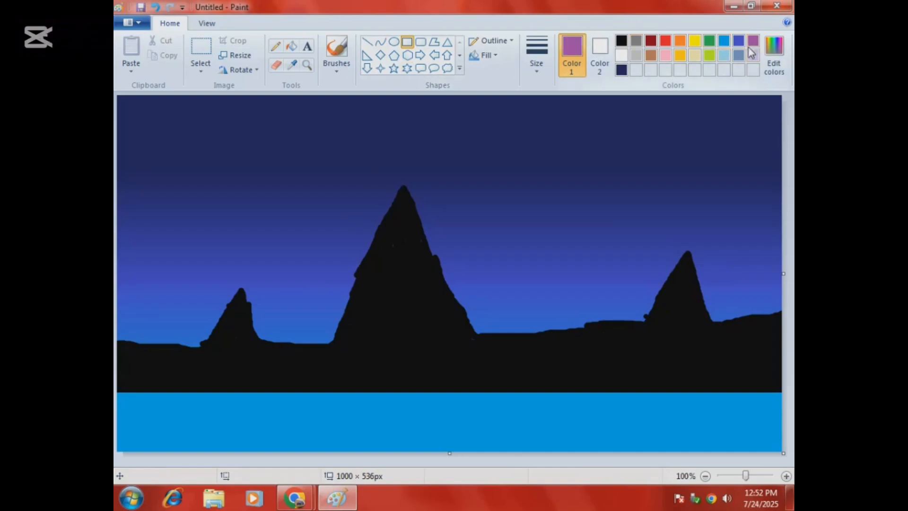
pyautogui.click(724, 41)
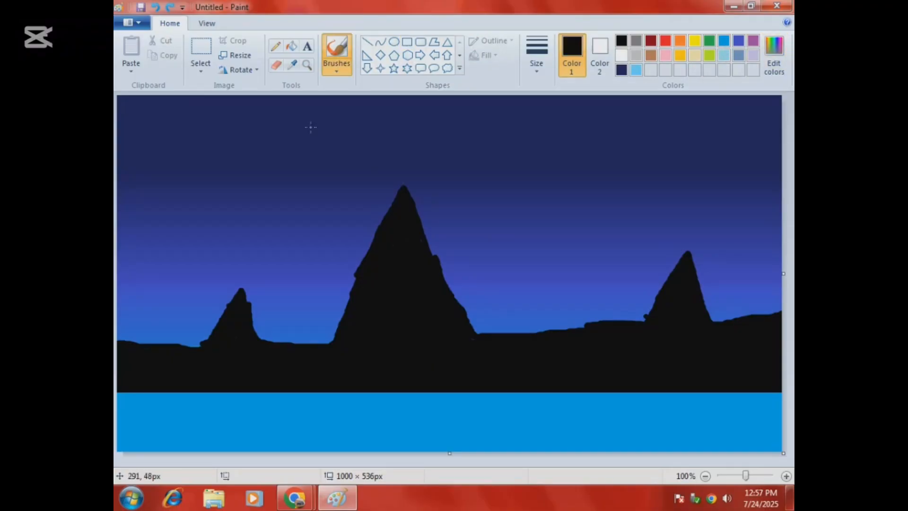
# Step: Draw a filled black rounded rectangle about 23 × 41 px as a figure's body above the shore right of the central mountain, and nudge it into place
pyautogui.click(421, 42)
pyautogui.moveTo(509, 291); pyautogui.dragTo(523, 317)
pyautogui.press('Down')
pyautogui.press('Right')
pyautogui.press('Right')
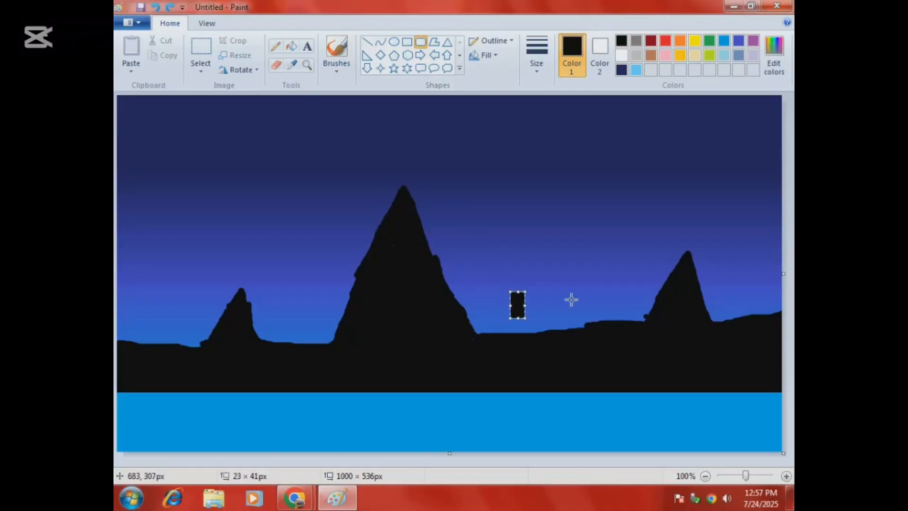
pyautogui.press('Right')
pyautogui.press('Right')
pyautogui.press('Right')
pyautogui.press('Down')
pyautogui.press('Down')
pyautogui.press('Down')
pyautogui.press('Down')
pyautogui.press('Down')
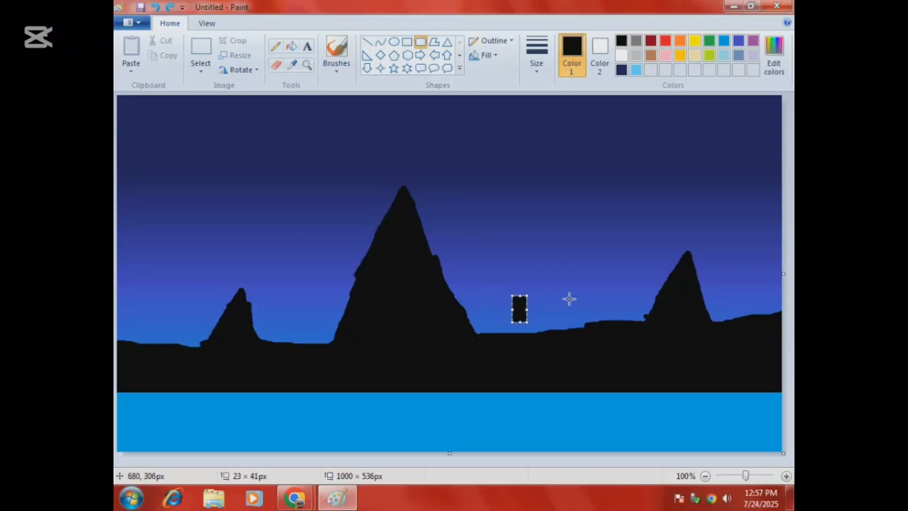
pyautogui.press('Right')
pyautogui.press('Down')
pyautogui.press('Right')
pyautogui.press('Right')
pyautogui.press('Right')
pyautogui.press('Right')
pyautogui.click(562, 296)
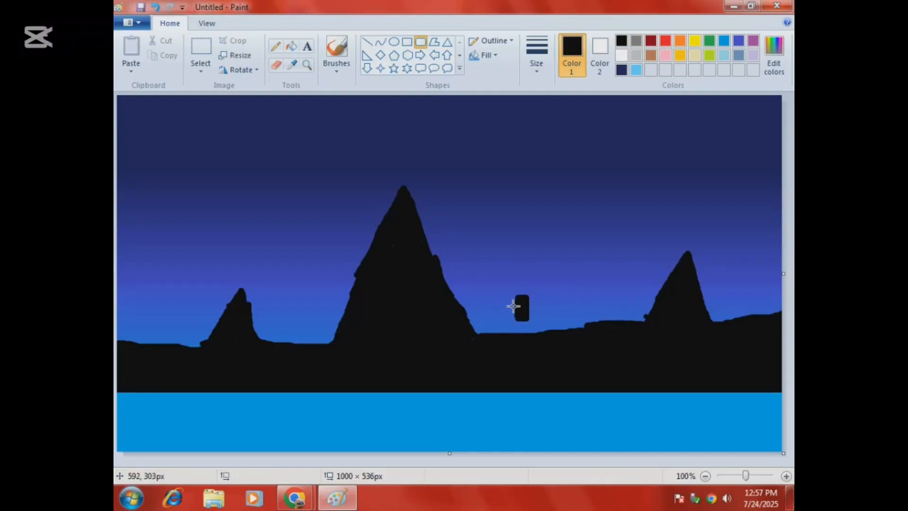
# Step: Draw a filled black ellipse about 14 × 19 px as the figure's head and nudge it onto the top of the body
pyautogui.click(394, 42)
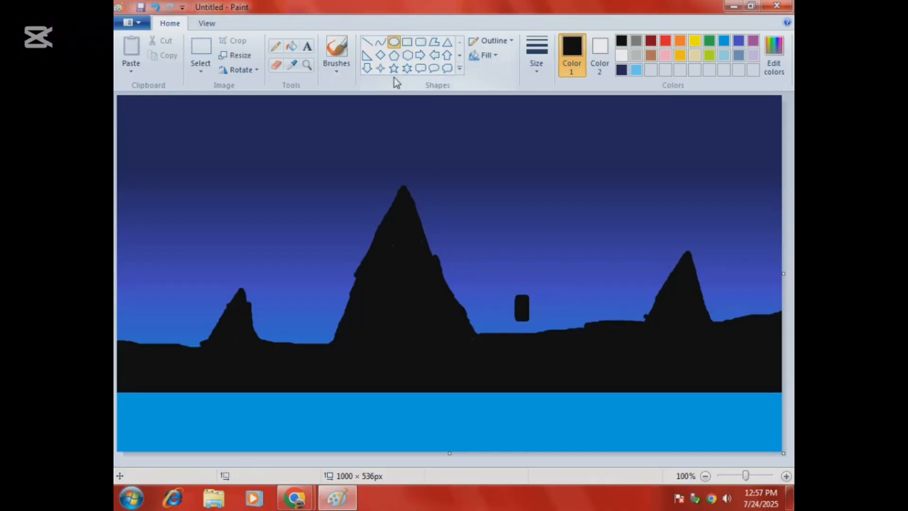
pyautogui.moveTo(515, 268); pyautogui.dragTo(524, 281)
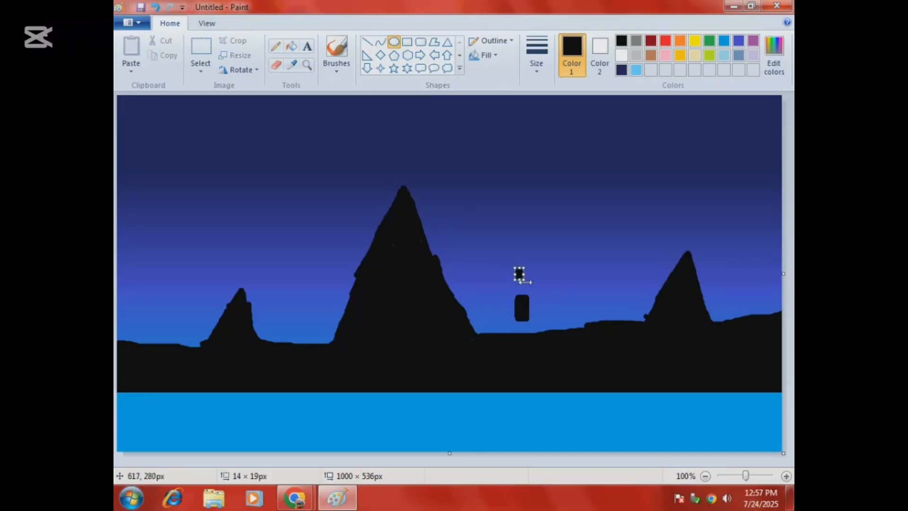
pyautogui.press('Down')
pyautogui.press('Down')
pyautogui.press('Down')
pyautogui.press('Down')
pyautogui.press('Down')
pyautogui.press('Down')
pyautogui.press('Down')
pyautogui.press('Down')
pyautogui.press('Down')
pyautogui.press('Down')
pyautogui.press('Down')
pyautogui.press('Down')
pyautogui.press('Down')
pyautogui.press('Down')
pyautogui.press('Down')
pyautogui.press('Down')
pyautogui.press('Down')
pyautogui.press('Down')
pyautogui.press('Down')
pyautogui.press('Down')
pyautogui.press('Right')
pyautogui.press('Right')
pyautogui.press('Right')
pyautogui.press('Right')
pyautogui.press('Right')
pyautogui.press('Right')
pyautogui.press('Down')
pyautogui.press('Down')
pyautogui.press('Down')
pyautogui.click(583, 275)
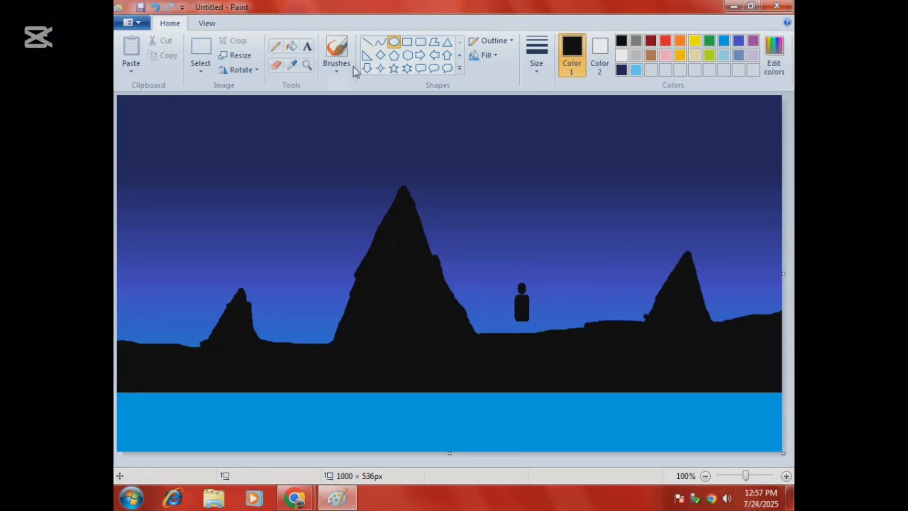
# Step: Brush black legs reaching the ground and two outstretched arms with hands onto the figure, undoing misplaced strokes
pyautogui.click(337, 52)
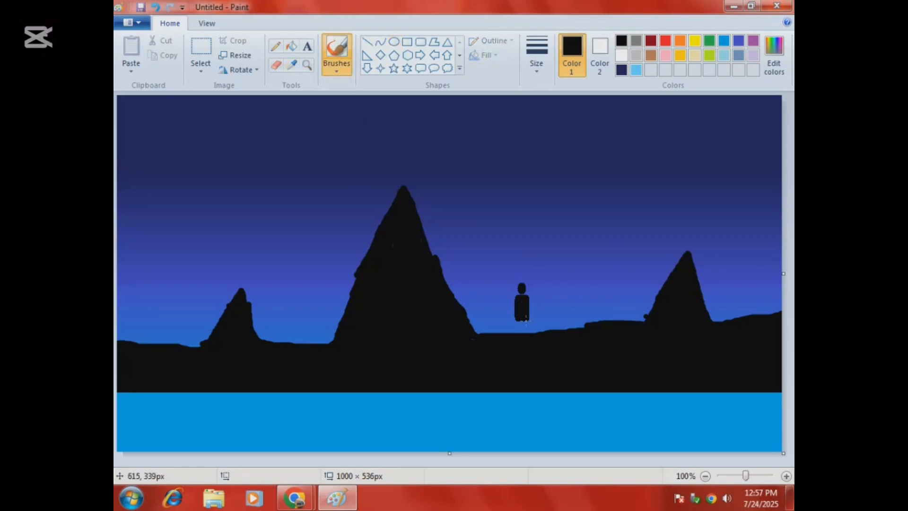
pyautogui.moveTo(526, 321); pyautogui.dragTo(529, 330)
pyautogui.moveTo(515, 294)
pyautogui.mouseDown()
pyautogui.moveTo(522, 267)
pyautogui.moveTo(508, 289)
pyautogui.mouseUp()
pyautogui.hotkey('ctrl', 'z')
pyautogui.hotkey('ctrl', 'z')
pyautogui.hotkey('ctrl', 'z')
pyautogui.hotkey('ctrl', 'z')
pyautogui.moveTo(517, 338)
pyautogui.mouseDown()
pyautogui.moveTo(513, 344)
pyautogui.moveTo(523, 331)
pyautogui.mouseUp()
pyautogui.moveTo(529, 327)
pyautogui.mouseDown()
pyautogui.moveTo(533, 334)
pyautogui.moveTo(520, 334)
pyautogui.mouseUp()
pyautogui.hotkey('ctrl', 'z')
pyautogui.click(538, 307)
# Step: Draw four small white five-point stars rising across the right half of the night sky
pyautogui.click(408, 55)
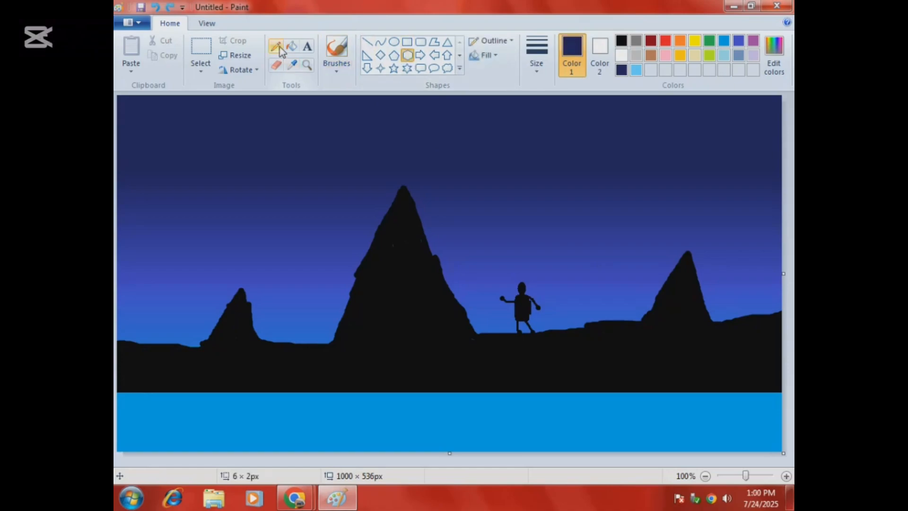
pyautogui.click(394, 68)
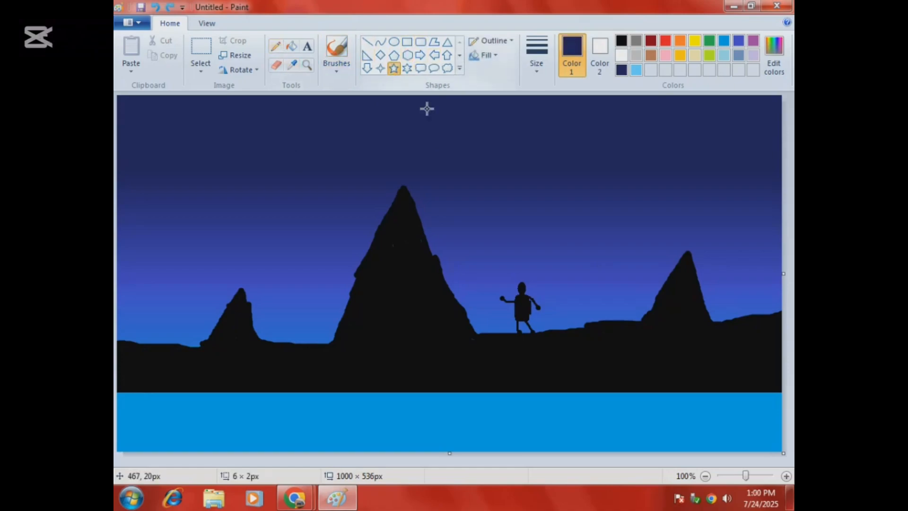
pyautogui.click(621, 55)
pyautogui.moveTo(526, 148); pyautogui.dragTo(537, 165)
pyautogui.moveTo(632, 131); pyautogui.dragTo(639, 139)
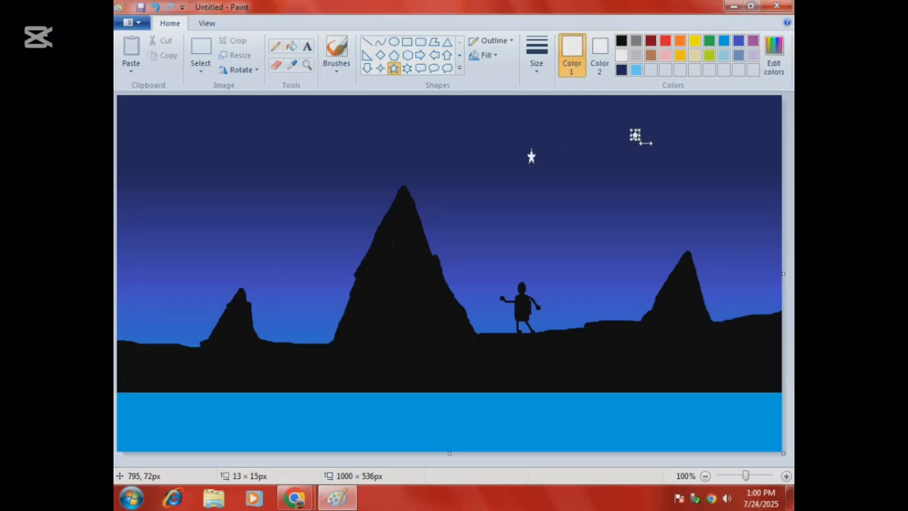
pyautogui.moveTo(702, 116)
pyautogui.mouseDown()
pyautogui.moveTo(708, 129)
pyautogui.moveTo(757, 121)
pyautogui.mouseUp()
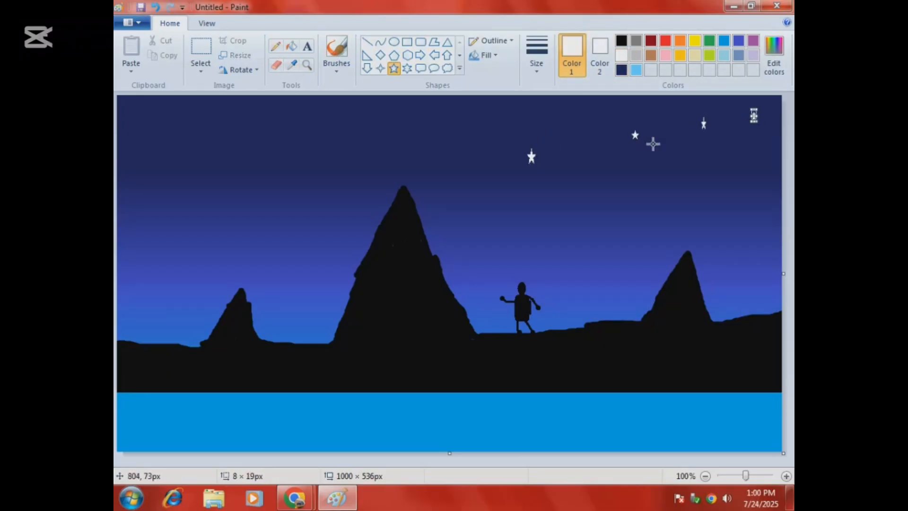
# Step: Try adding more small white stars above the first star and in the left part of the sky
pyautogui.moveTo(523, 115); pyautogui.dragTo(539, 126)
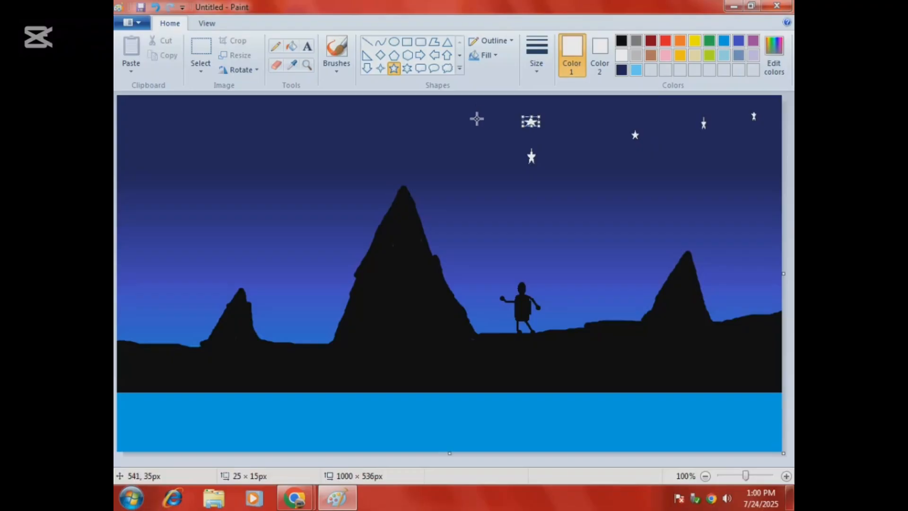
pyautogui.hotkey('ctrl', 'z')
pyautogui.moveTo(208, 105)
pyautogui.mouseDown()
pyautogui.moveTo(225, 121)
pyautogui.moveTo(218, 116)
pyautogui.mouseUp()
pyautogui.moveTo(273, 122); pyautogui.dragTo(283, 128)
# Step: Place a white oval moon about 118 × 142 px in the sky above the small left peak
pyautogui.moveTo(195, 170); pyautogui.dragTo(198, 178)
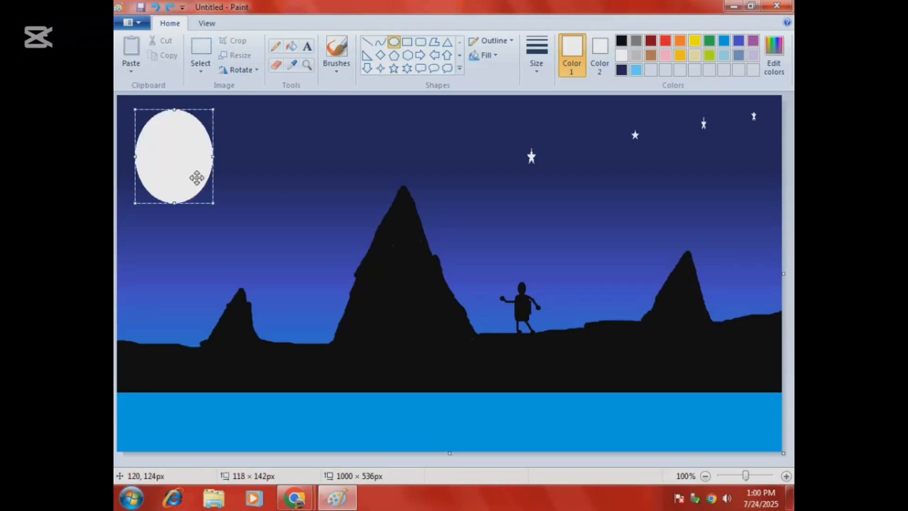
pyautogui.moveTo(197, 178)
pyautogui.mouseDown()
pyautogui.moveTo(216, 173)
pyautogui.moveTo(203, 168)
pyautogui.mouseUp()
pyautogui.click(266, 178)
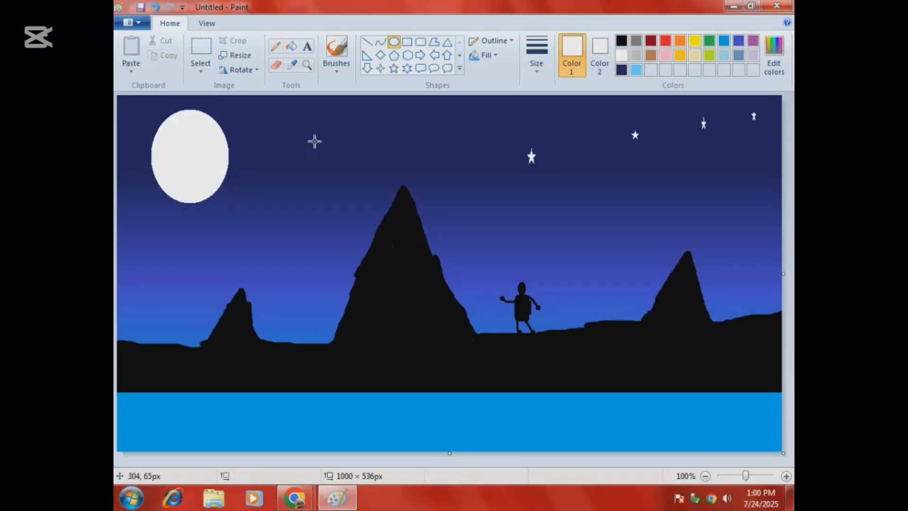
# Step: Draw several small white five-point stars between the moon and the large central peak, below the moon, and above the central peak
pyautogui.click(395, 69)
pyautogui.moveTo(344, 149); pyautogui.dragTo(352, 164)
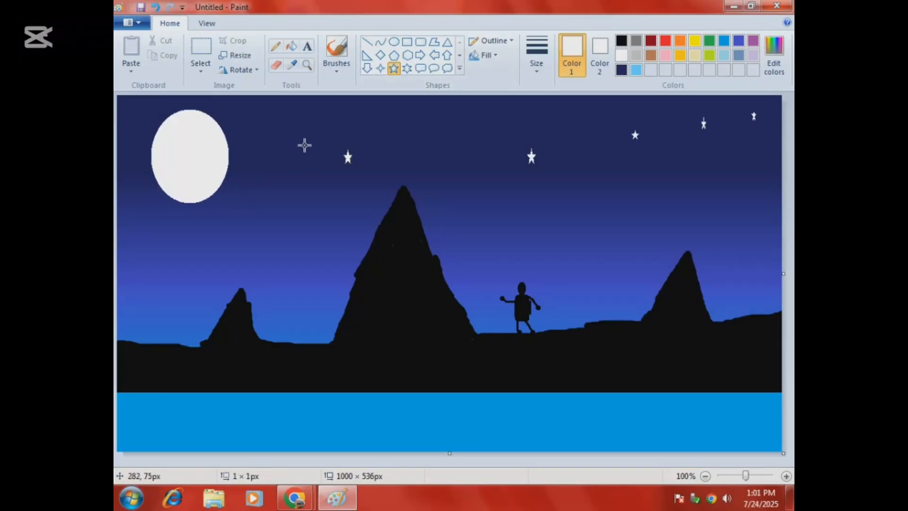
pyautogui.moveTo(305, 145); pyautogui.dragTo(316, 164)
pyautogui.click(260, 155)
pyautogui.moveTo(259, 154); pyautogui.dragTo(265, 169)
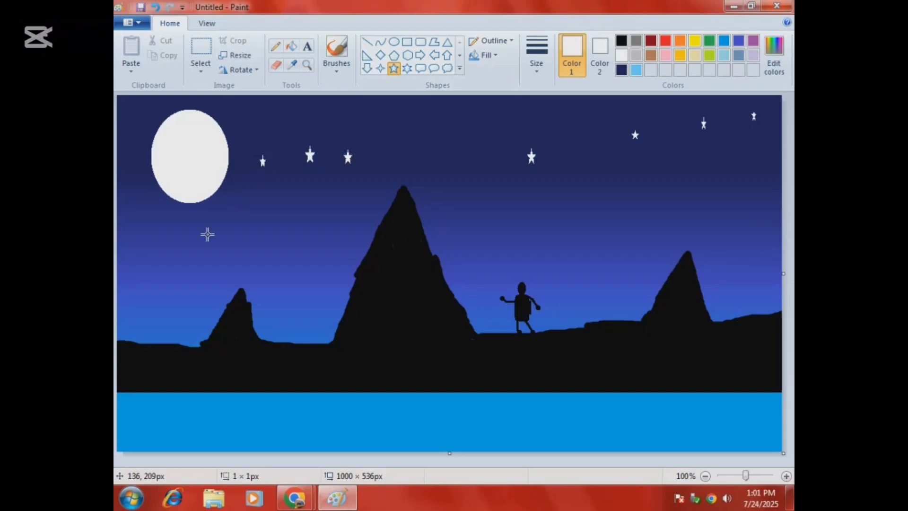
pyautogui.moveTo(206, 235); pyautogui.dragTo(218, 247)
pyautogui.moveTo(442, 134); pyautogui.dragTo(455, 118)
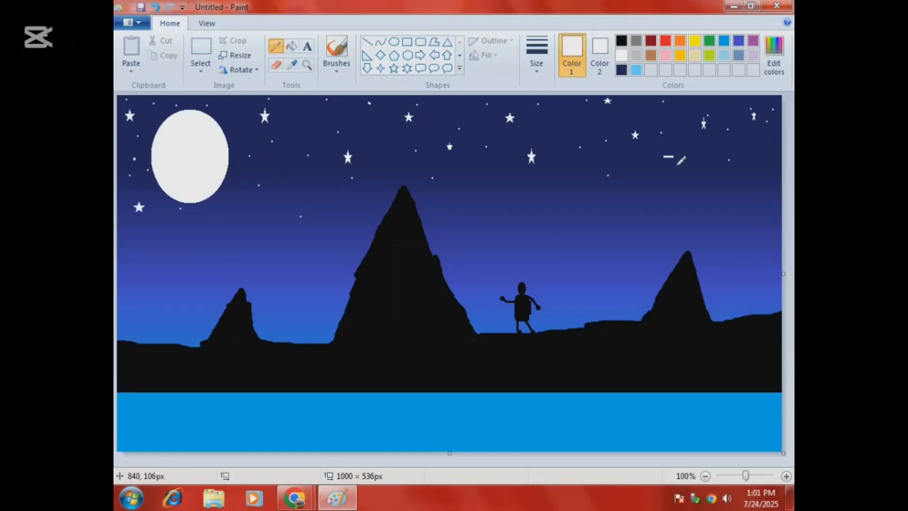
# Step: Undo the stray white dash and dot small white pencil stars across the right part of the sky
pyautogui.hotkey('ctrl', 'z')
pyautogui.click(685, 141)
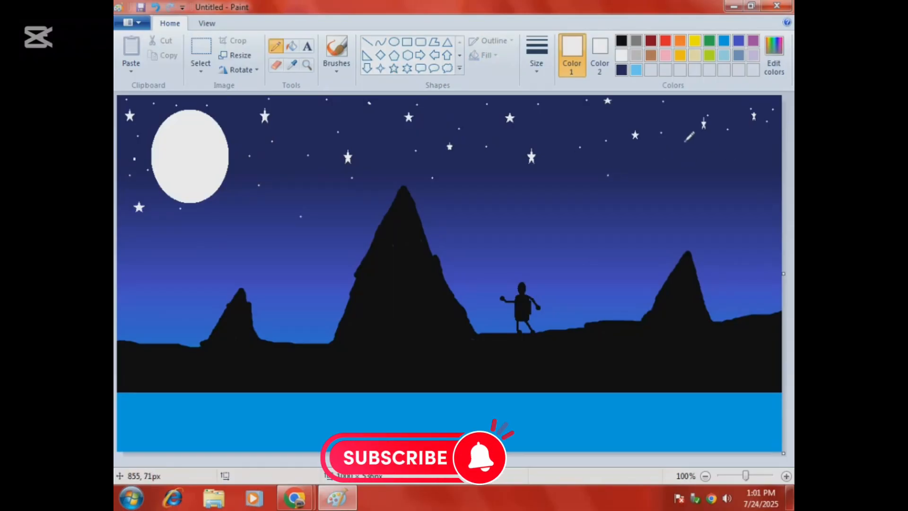
pyautogui.click(719, 150)
pyautogui.click(647, 175)
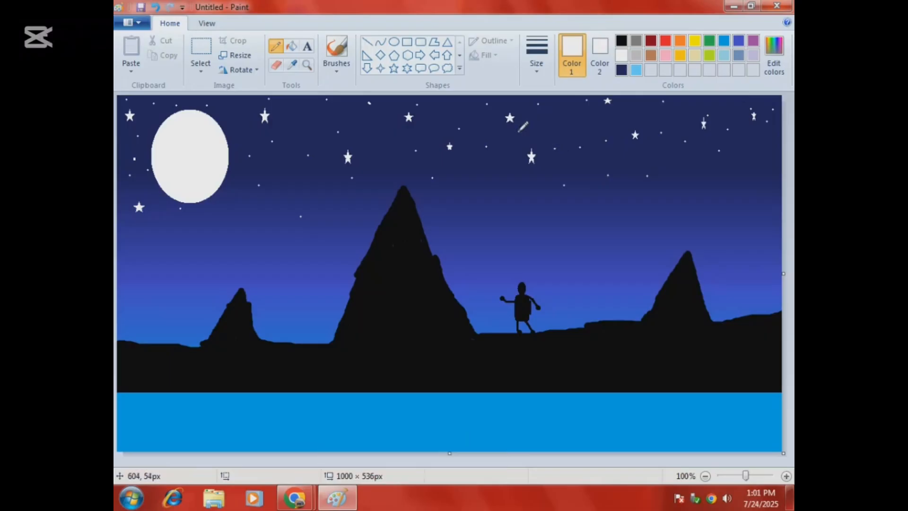
# Step: Set the pencil to its thinnest line size and dot tiny white stars in the sky above the right peak
pyautogui.click(536, 69)
pyautogui.click(542, 119)
pyautogui.click(536, 59)
pyautogui.click(553, 95)
pyautogui.click(749, 162)
pyautogui.click(757, 180)
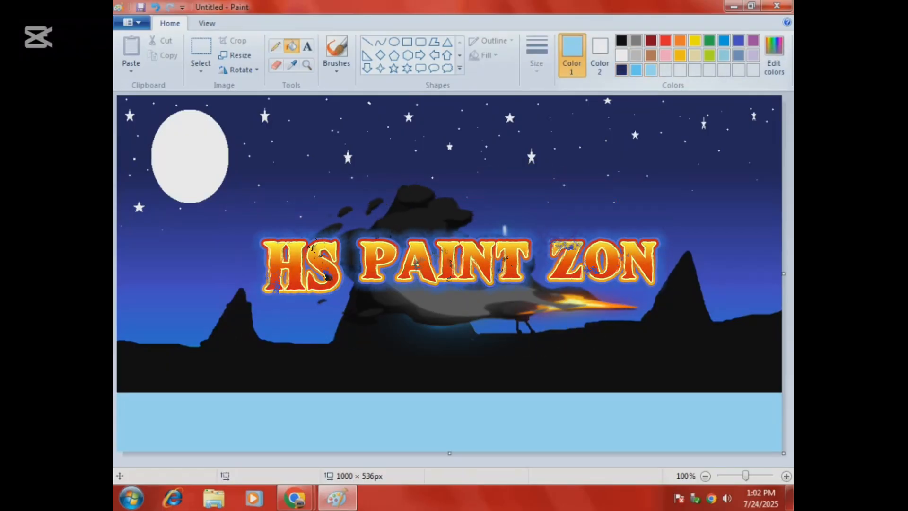
# Step: Define a slightly darker light blue with red 130, green 218, blue 255 and fill the water with it
pyautogui.click(774, 53)
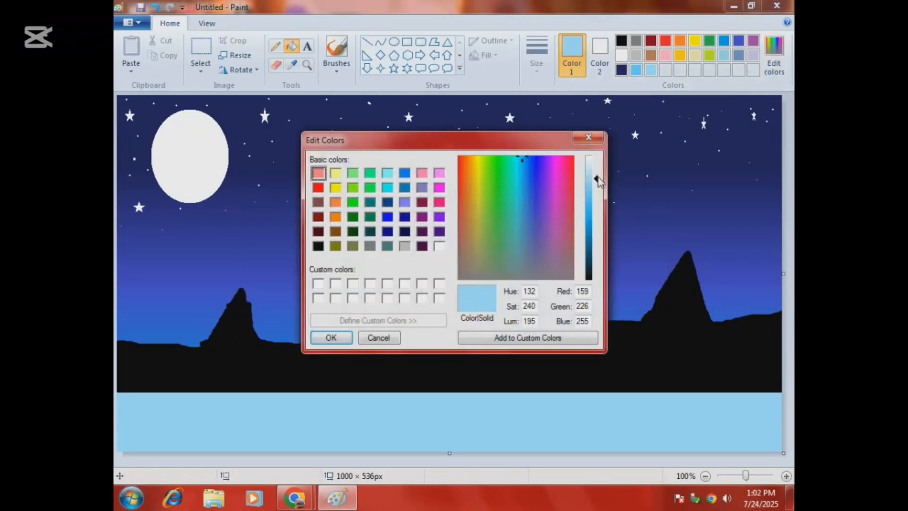
pyautogui.moveTo(599, 180); pyautogui.dragTo(598, 188)
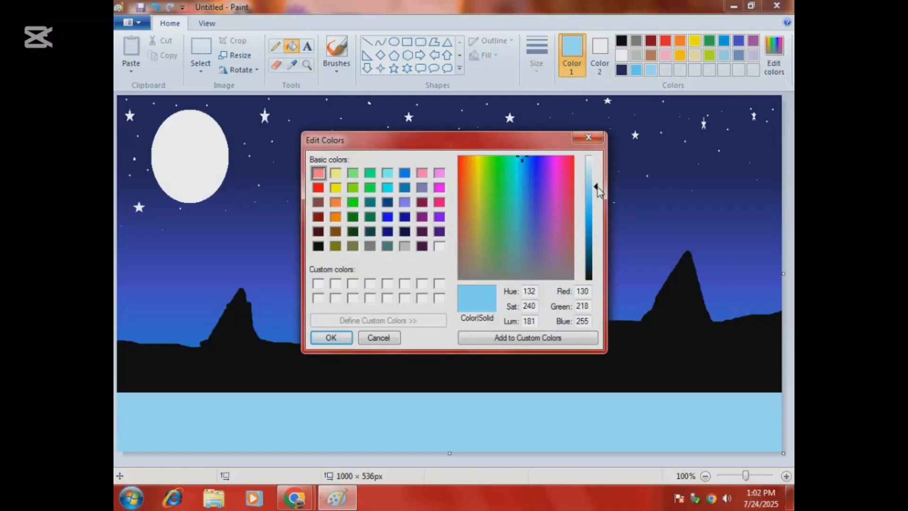
pyautogui.click(331, 337)
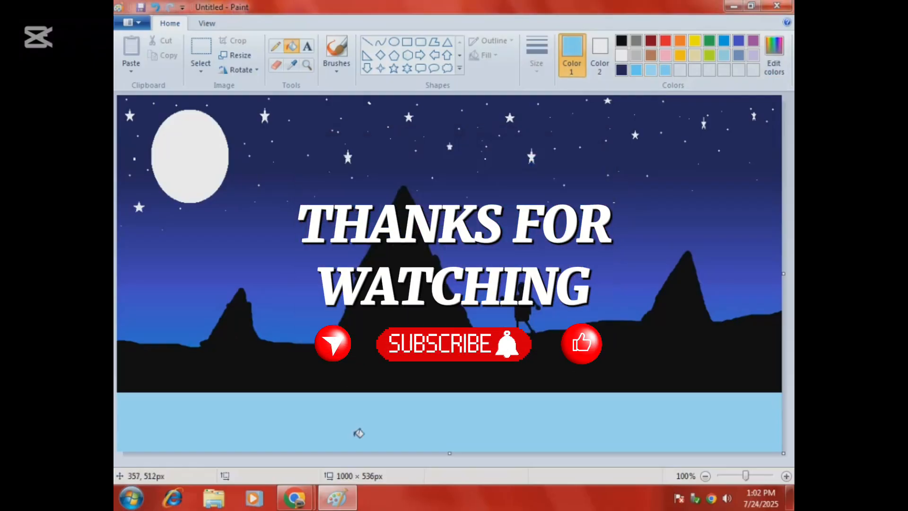
pyautogui.click(359, 432)
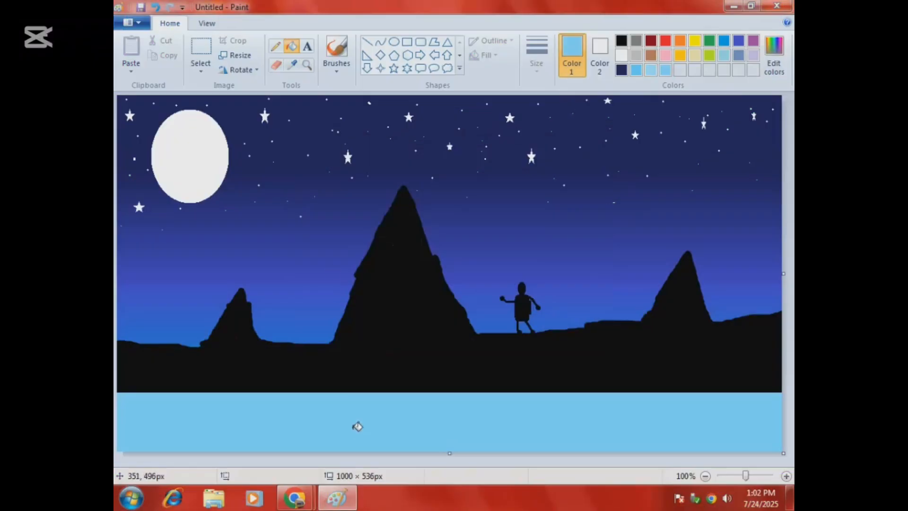